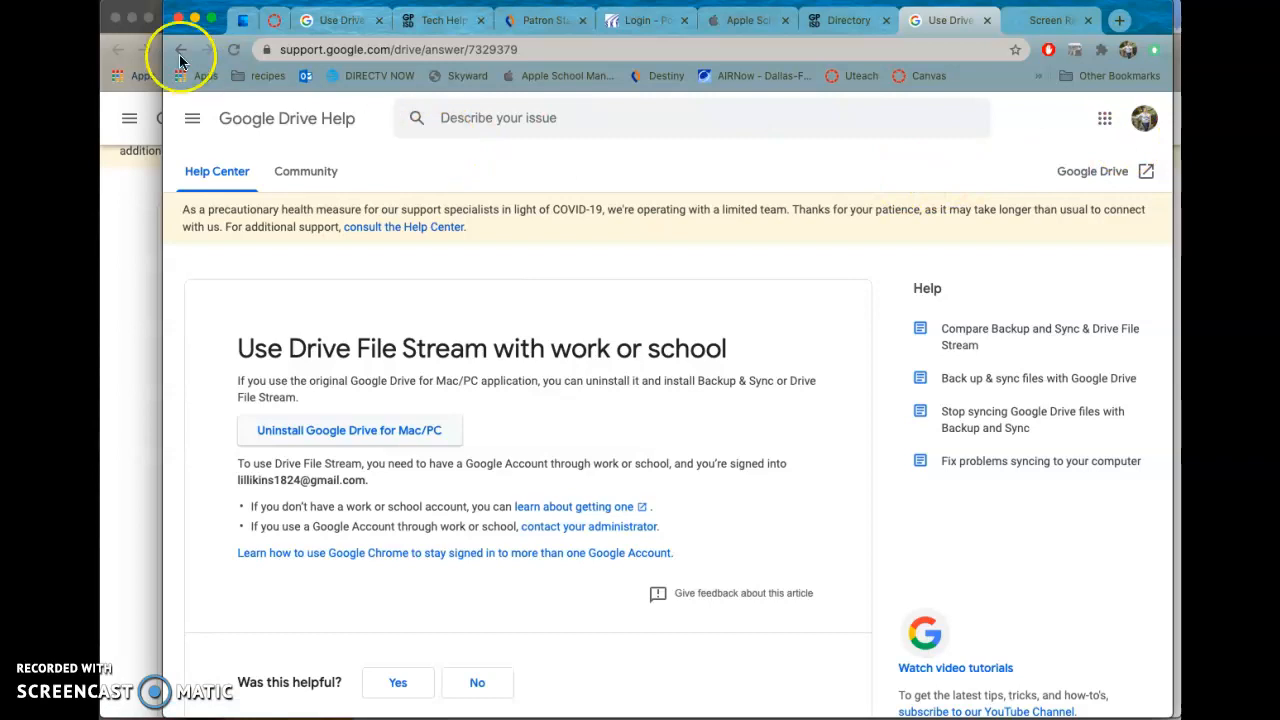
Minimize the front browser window and check which Google account is signed in on the remaining Drive Help page.
click(194, 21)
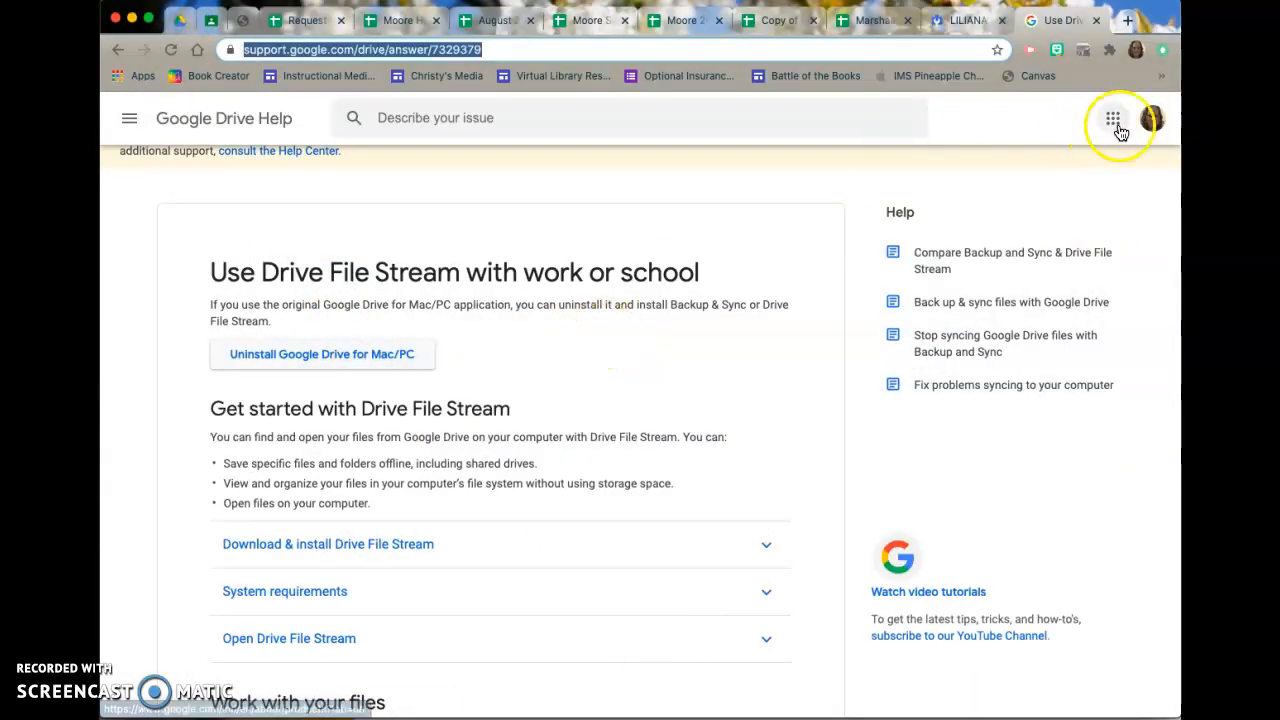
click(1152, 118)
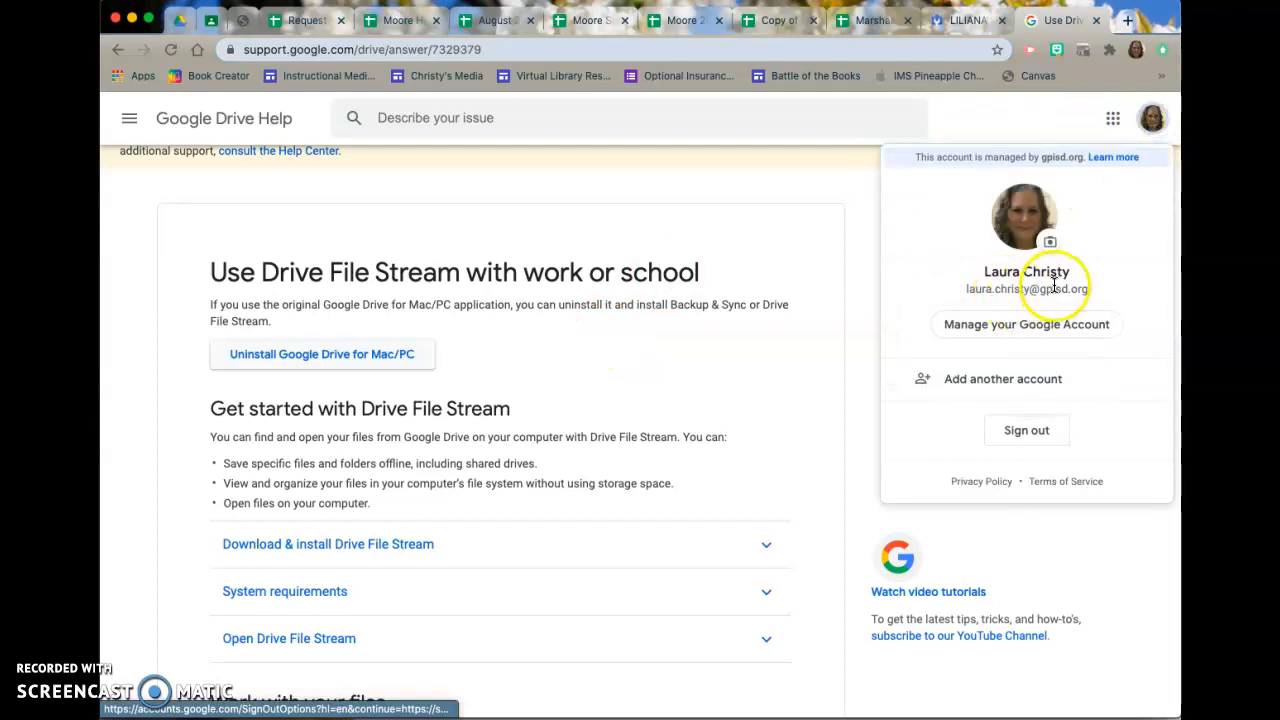
click(808, 371)
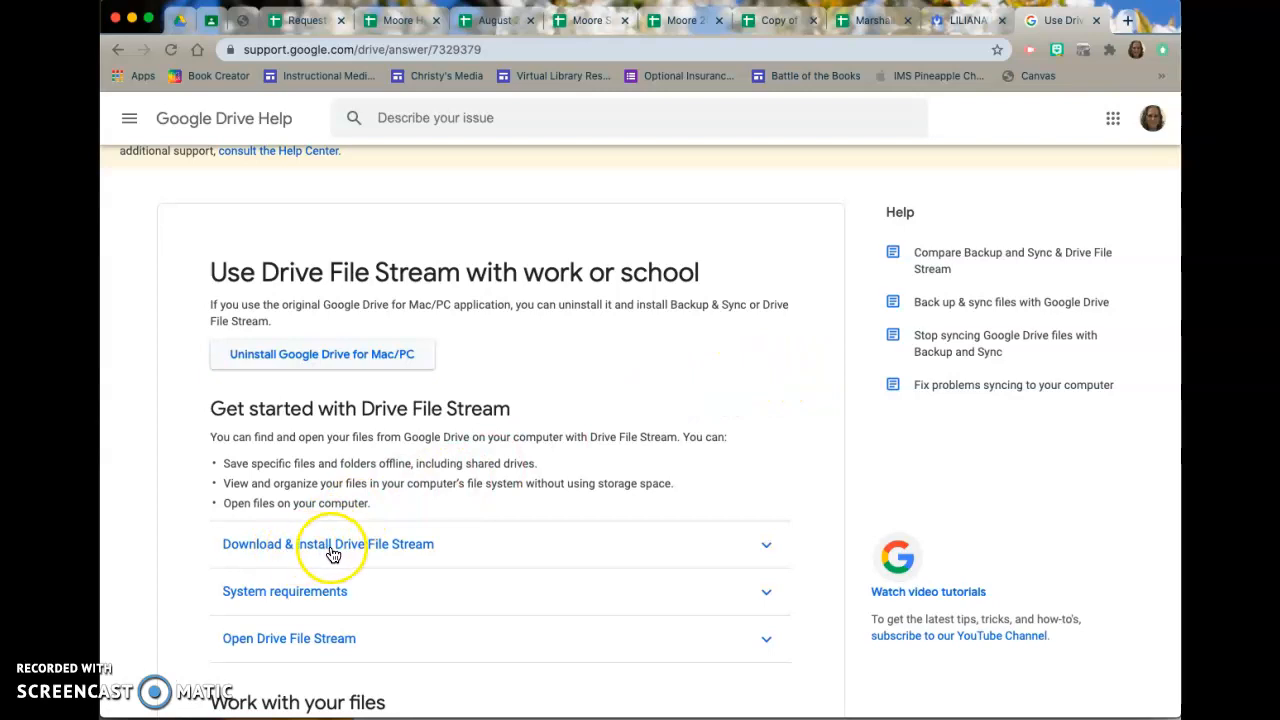
Download Drive File Stream for Mac from the help article, saving it to the Desktop as the googledrivefilestream disk image.
click(400, 553)
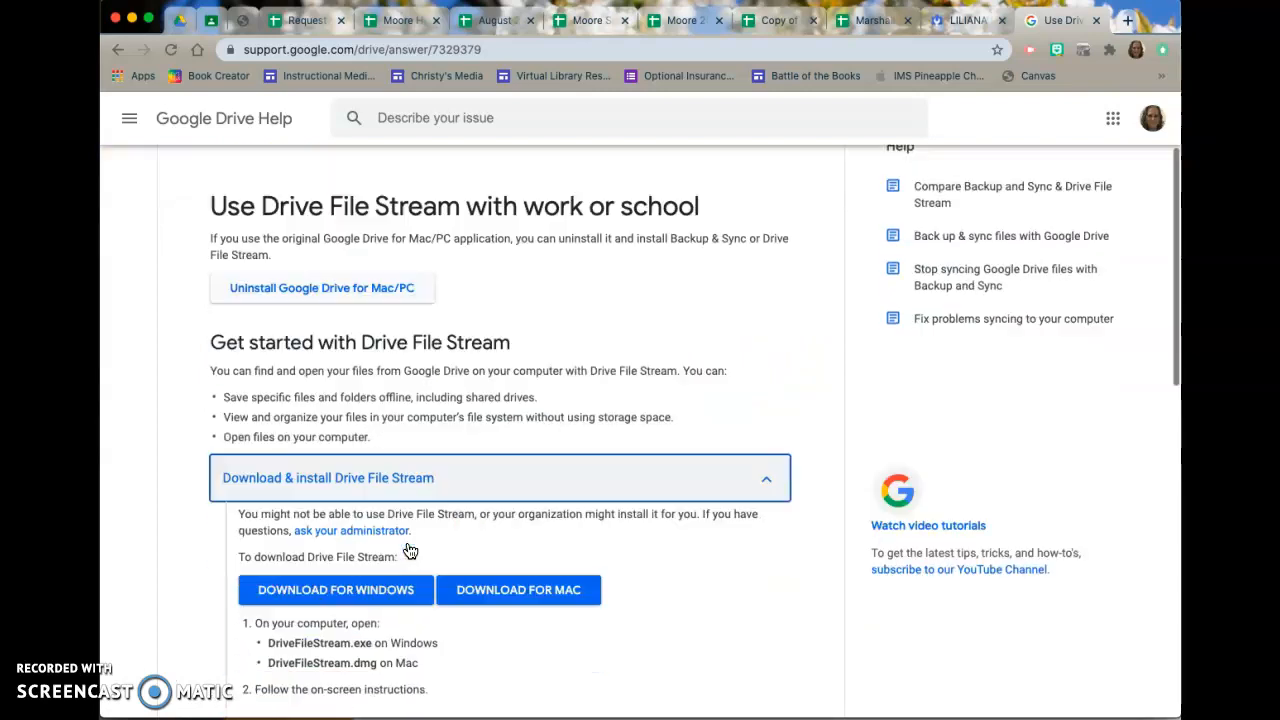
scroll(408, 551, down, 3)
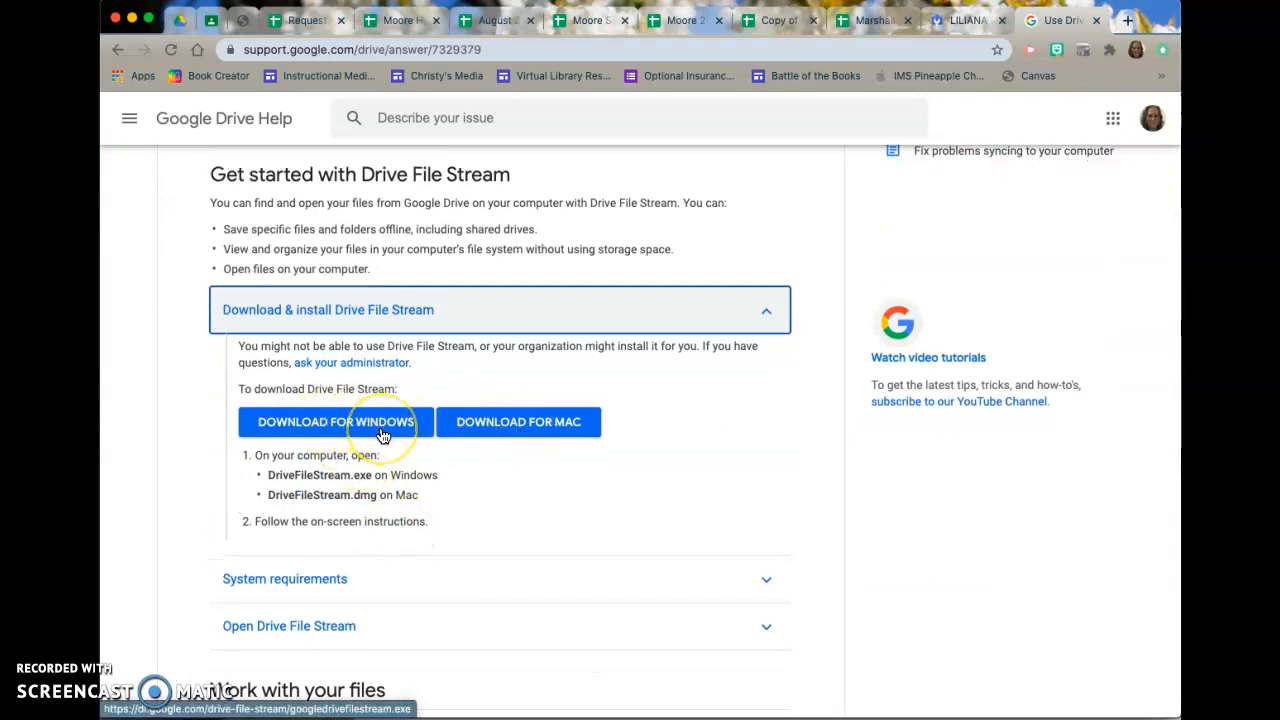
click(535, 428)
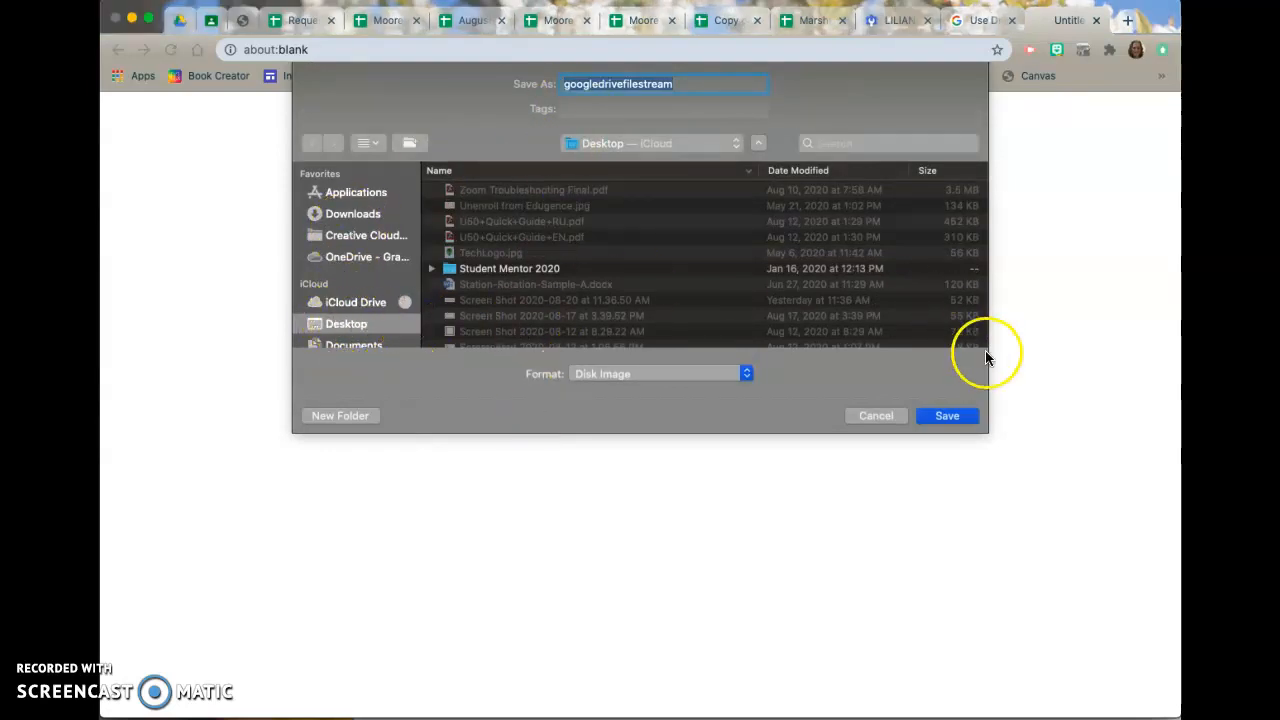
click(947, 416)
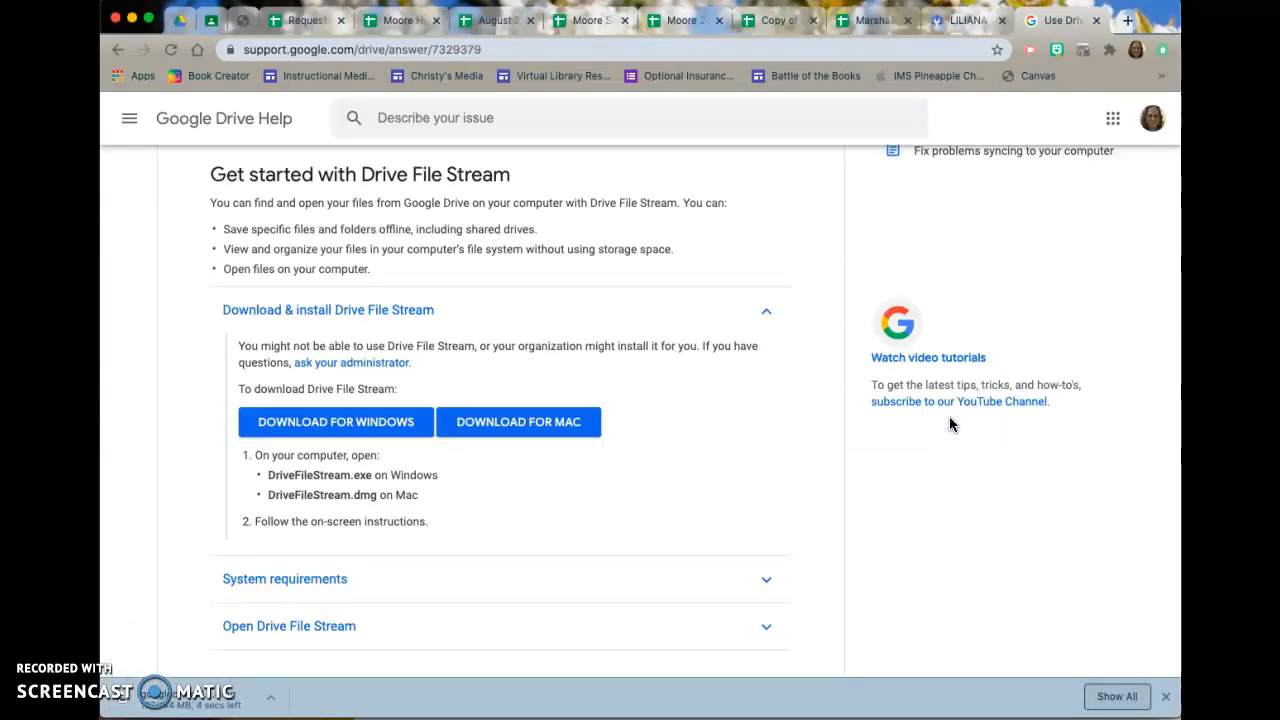
click(938, 46)
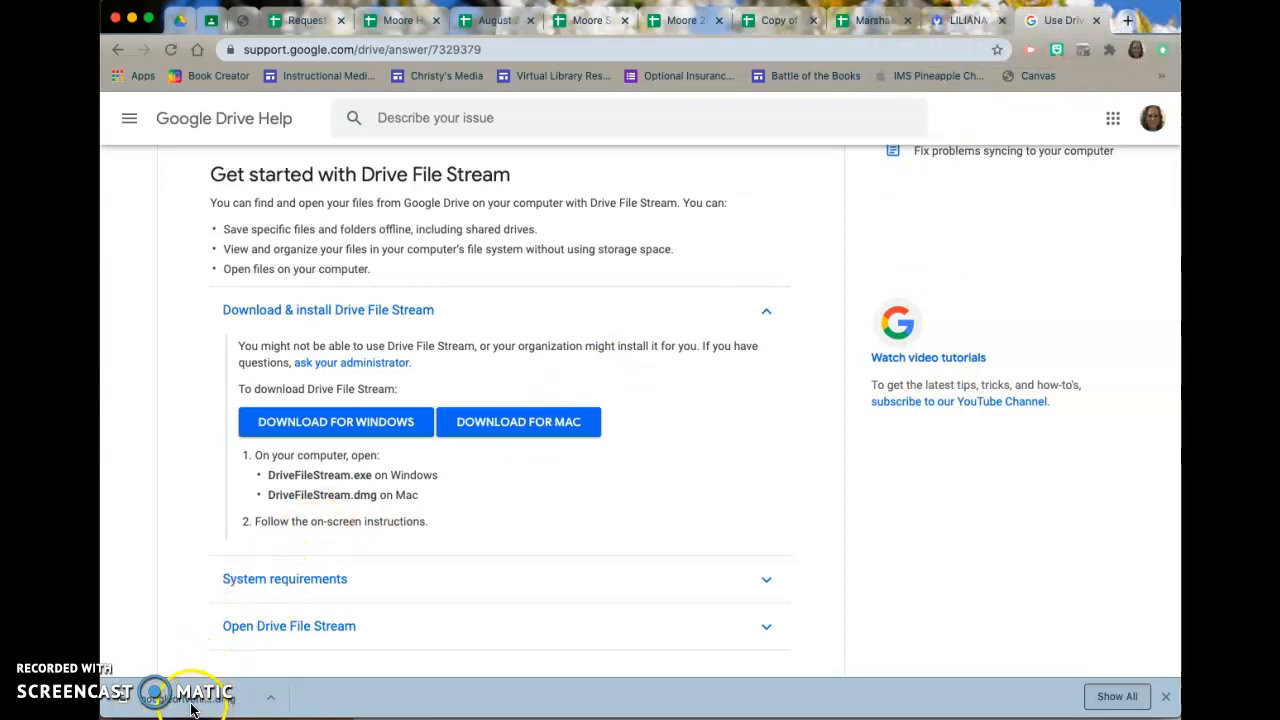
Open the downloaded googledrivefilestream.dmg and move its progress window away from the middle of the page.
click(222, 700)
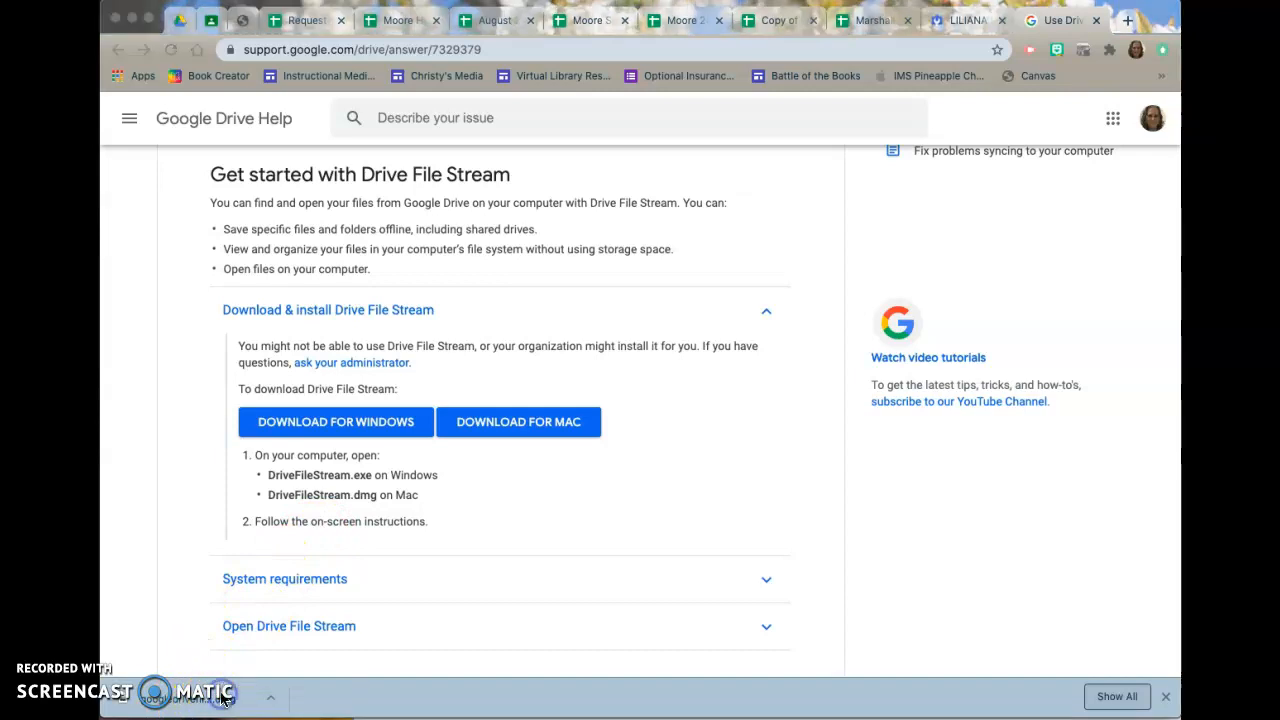
click(274, 703)
click(296, 642)
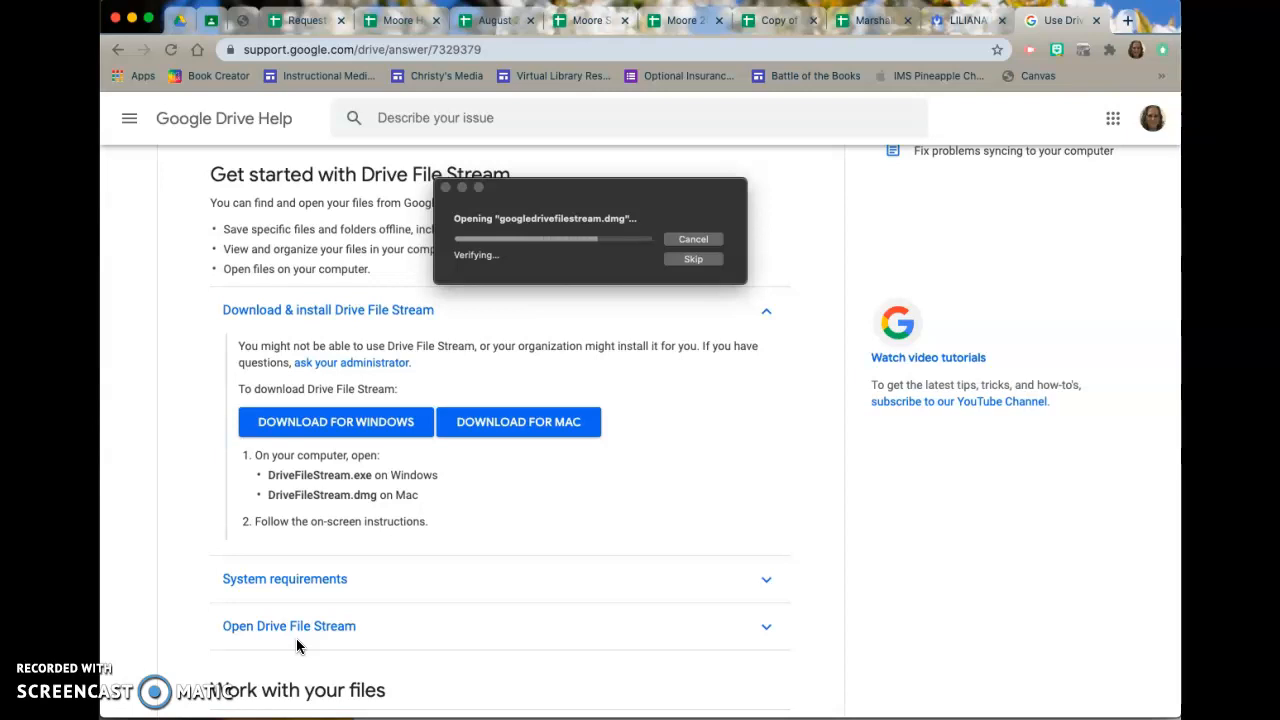
click(615, 252)
drag(626, 191, 257, 449)
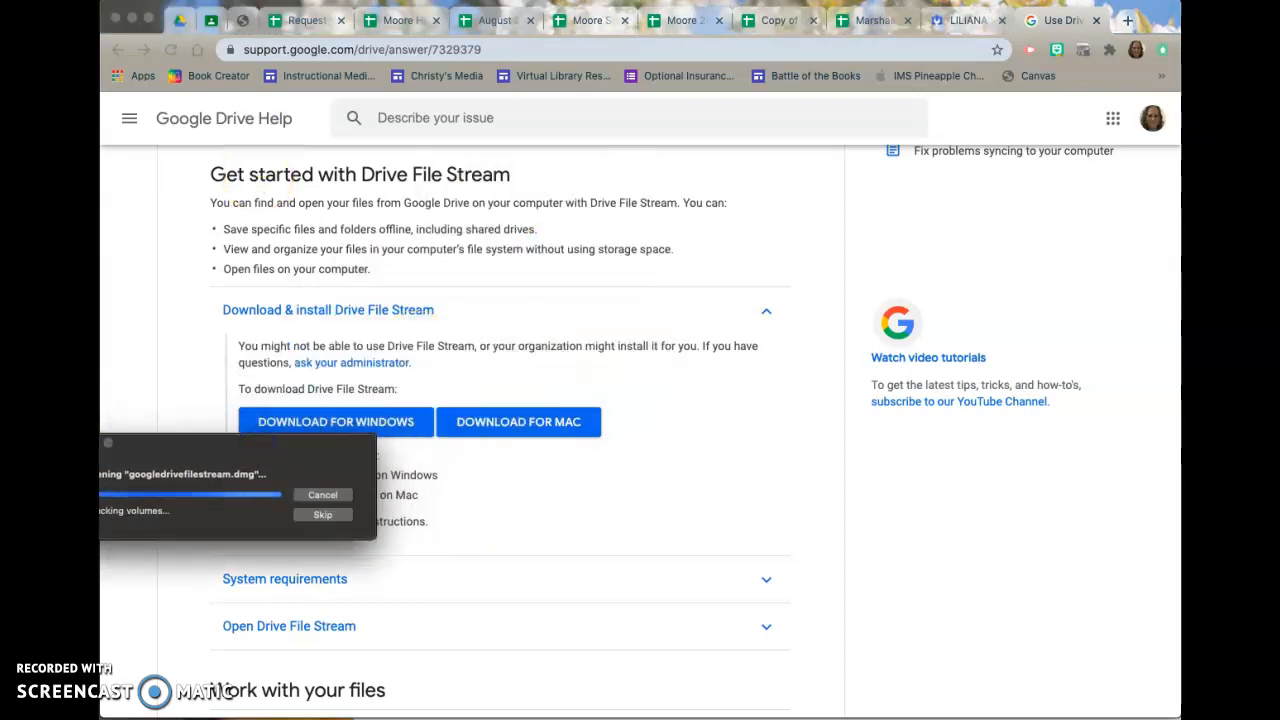
Create a new folder named "Zoom Reordings" in My Drive in Google Drive.
click(178, 22)
click(172, 177)
click(180, 182)
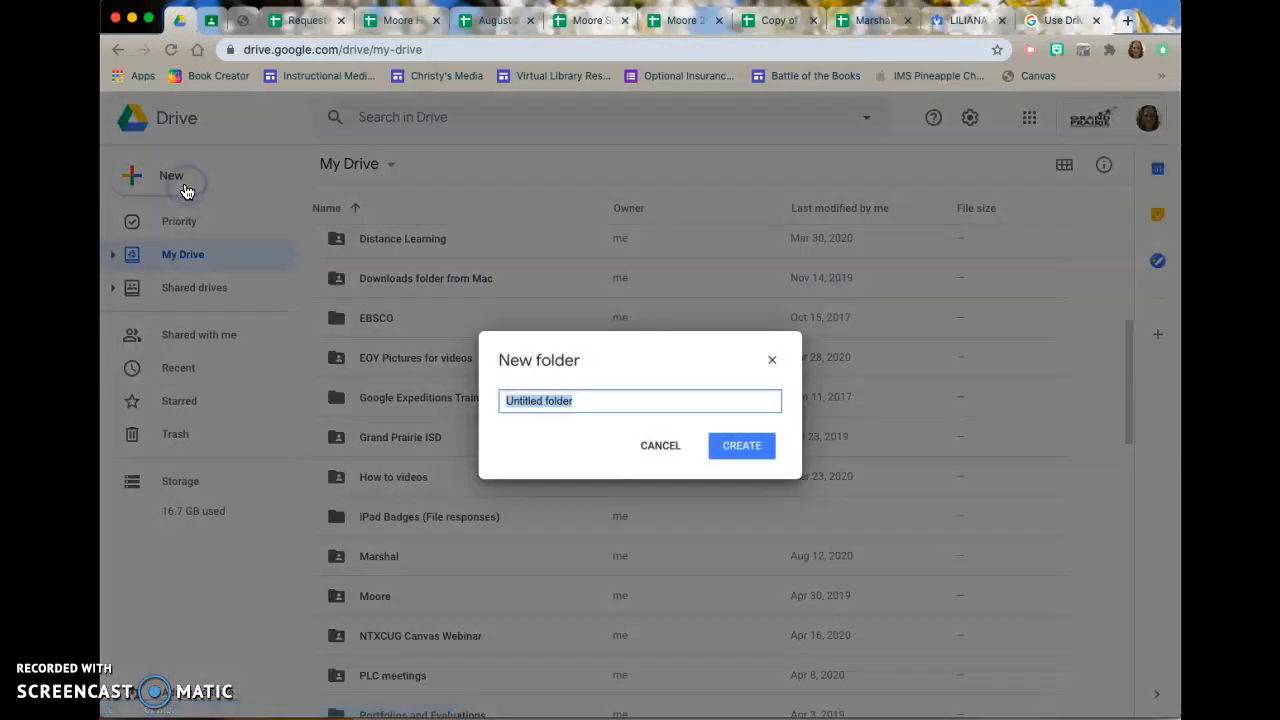
drag(478, 101, 249, 303)
click(720, 350)
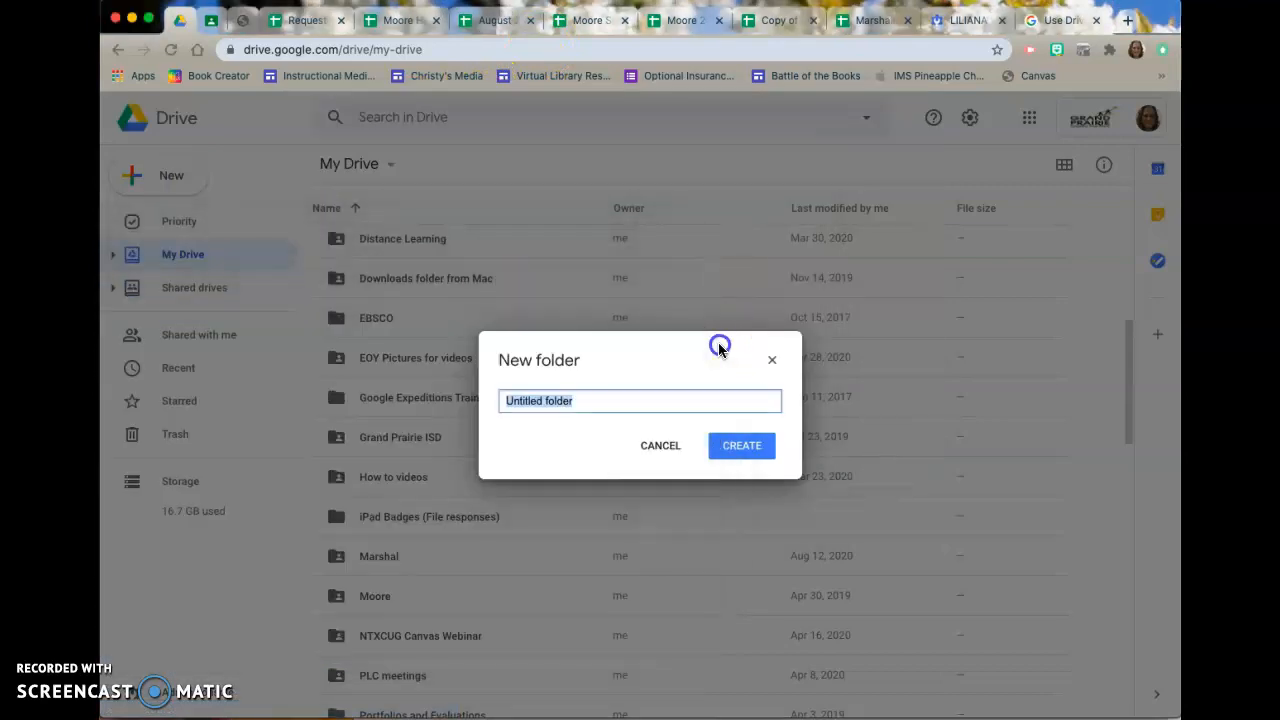
text(Zoom Reordings)
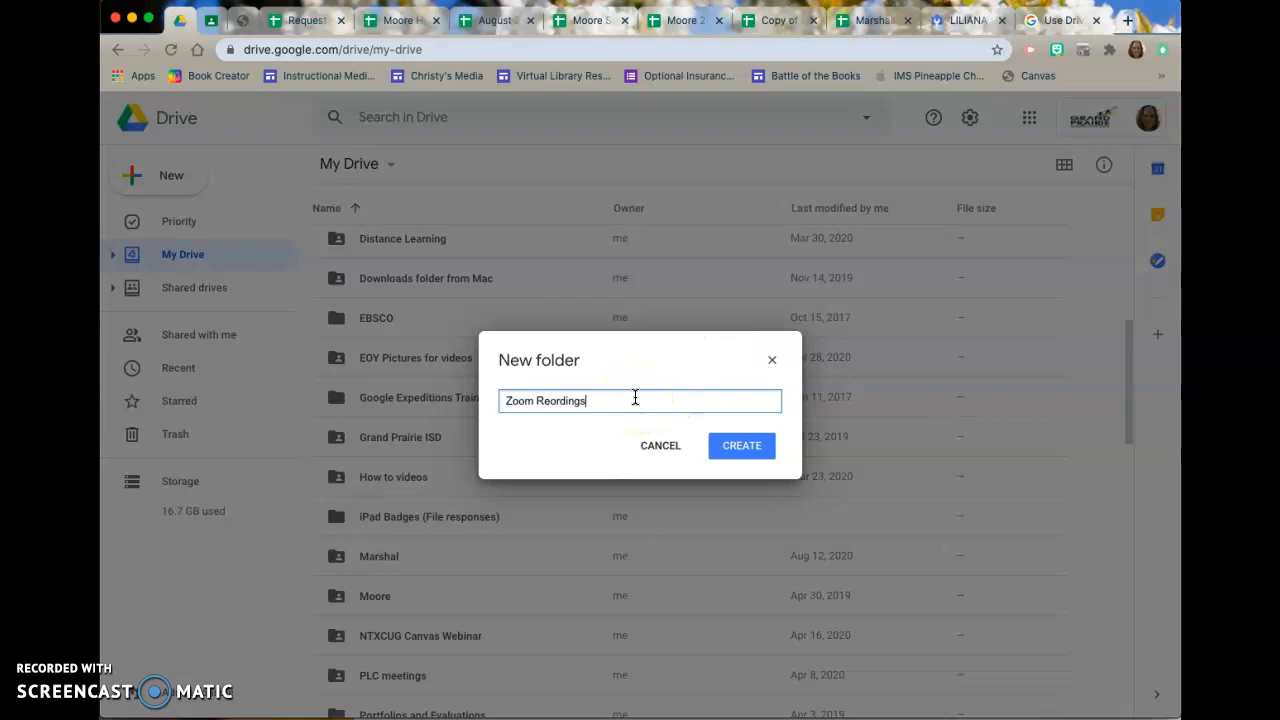
click(741, 445)
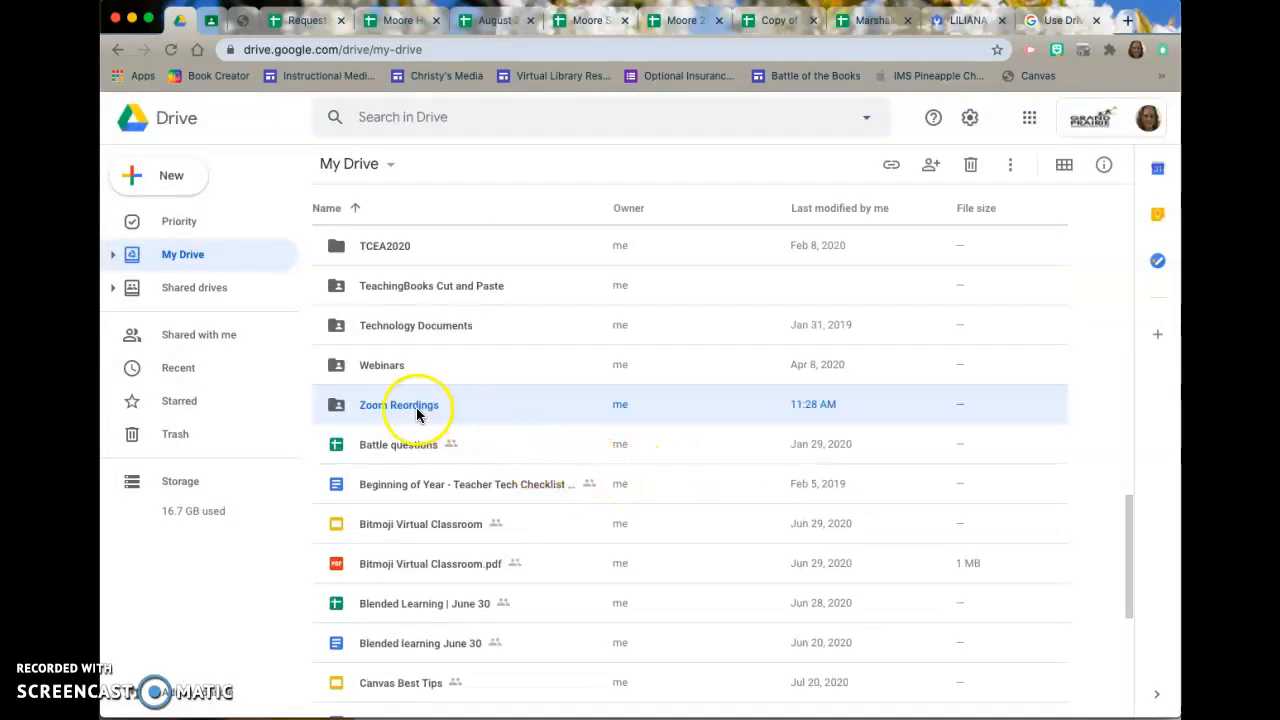
Open the new Zoom folder and correct its name to "Zoom Recordings".
double_click(416, 407)
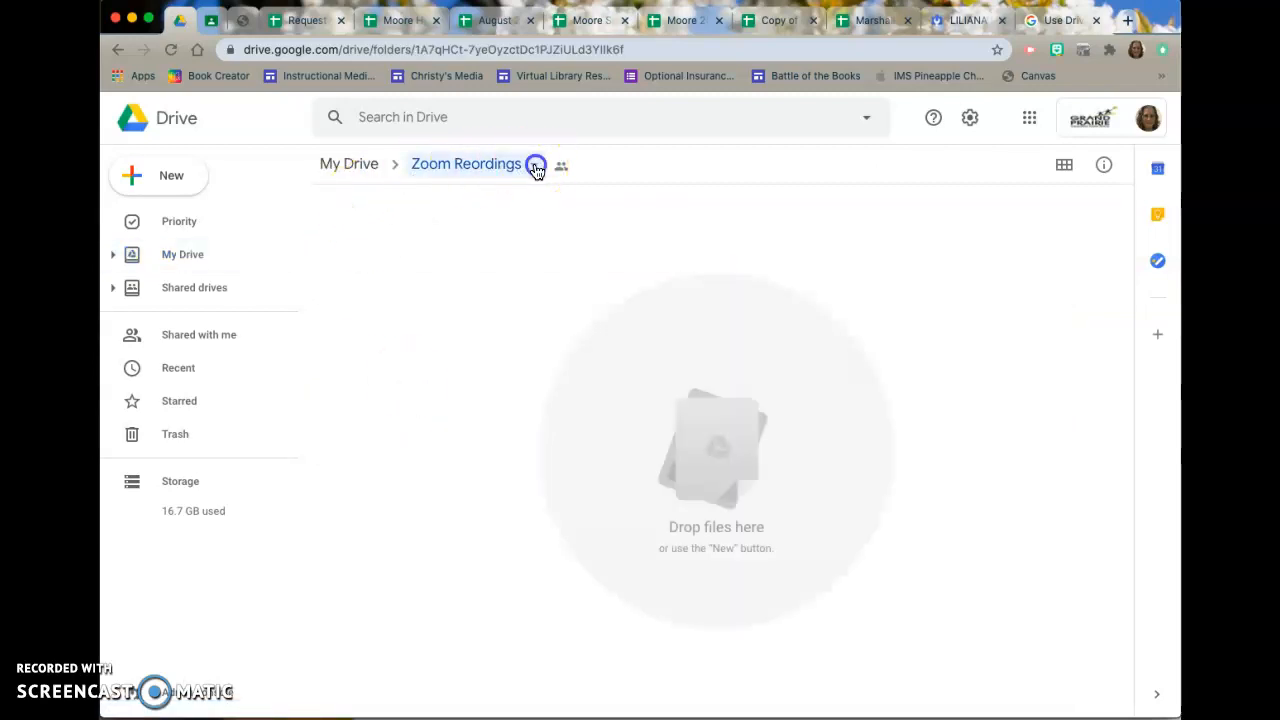
click(535, 166)
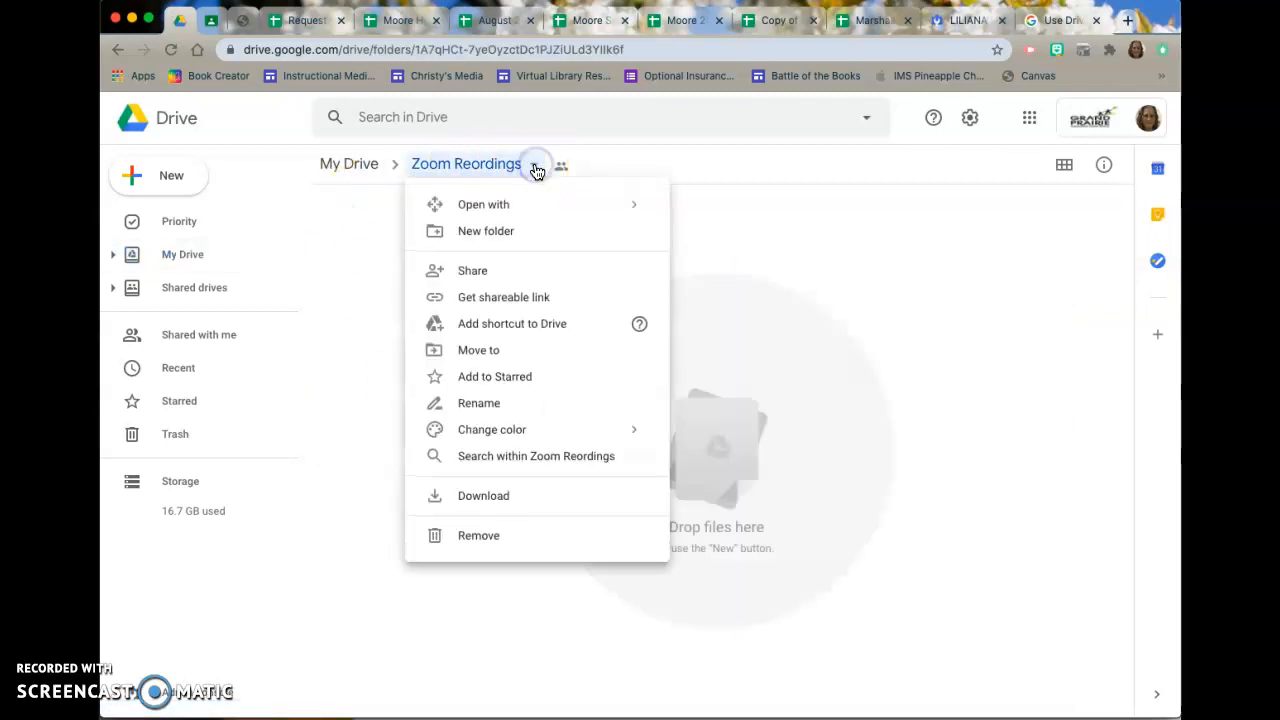
click(514, 405)
click(571, 402)
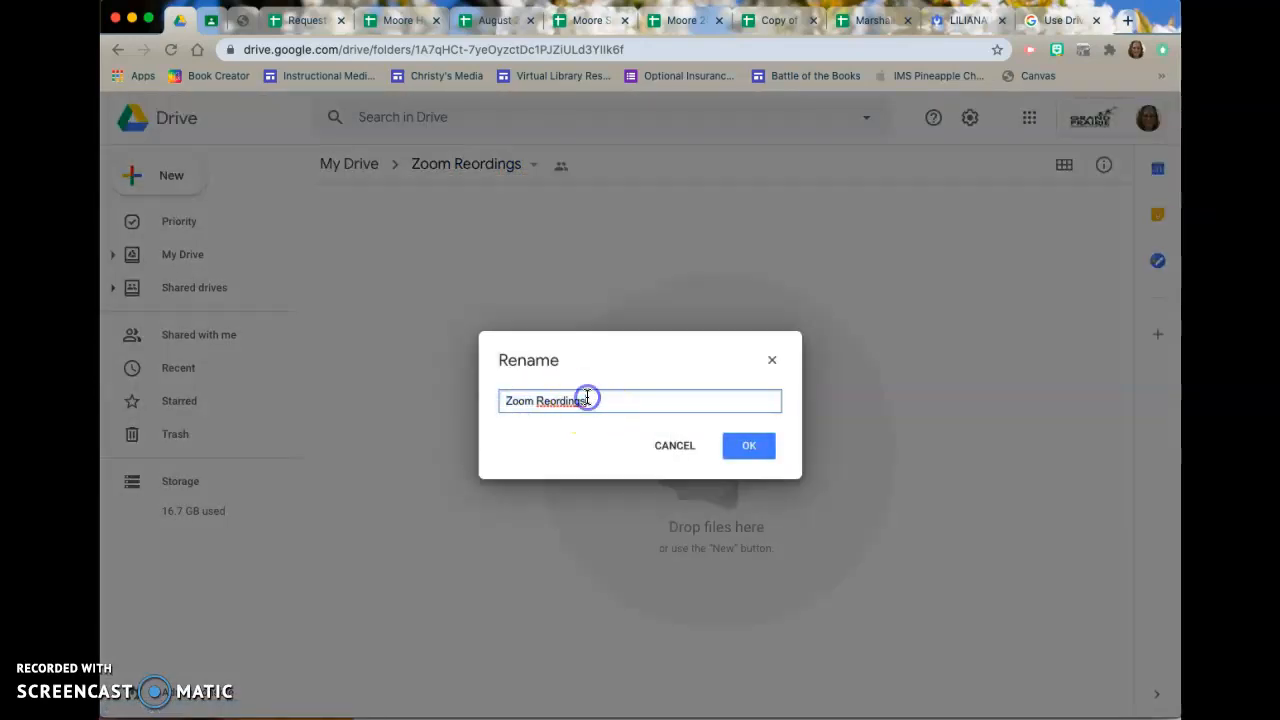
click(550, 401)
text(c)
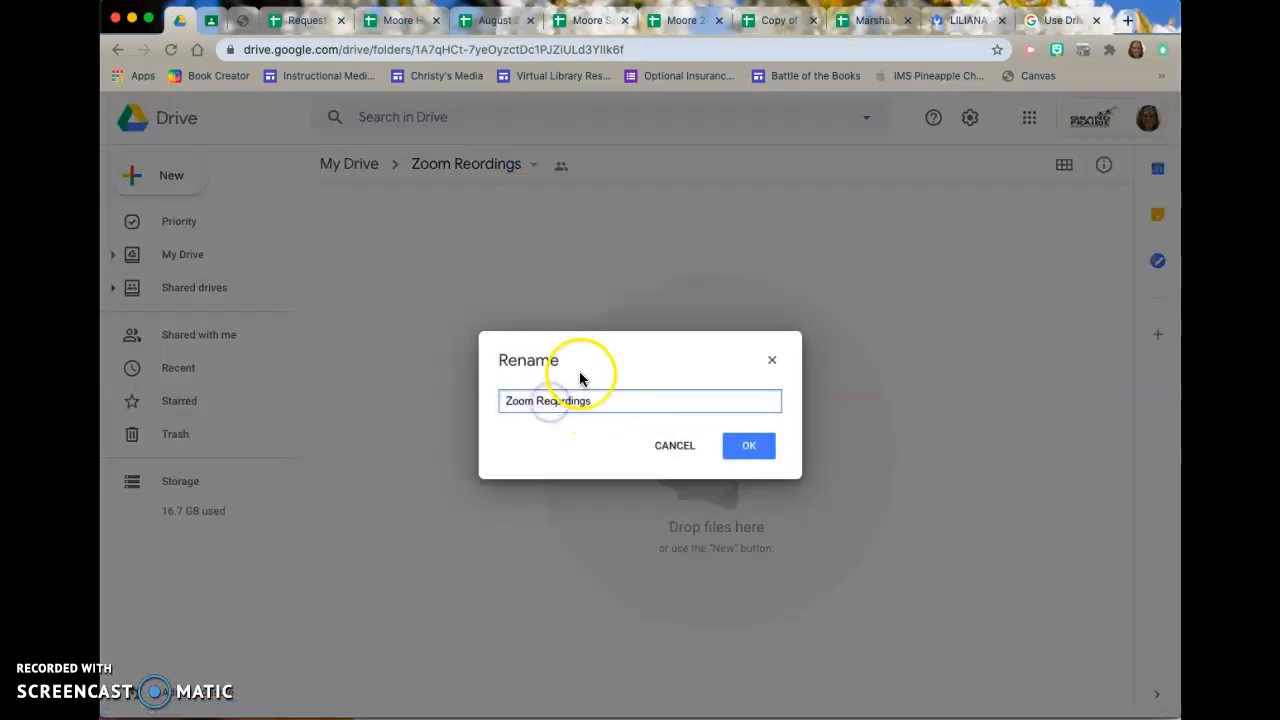
click(746, 449)
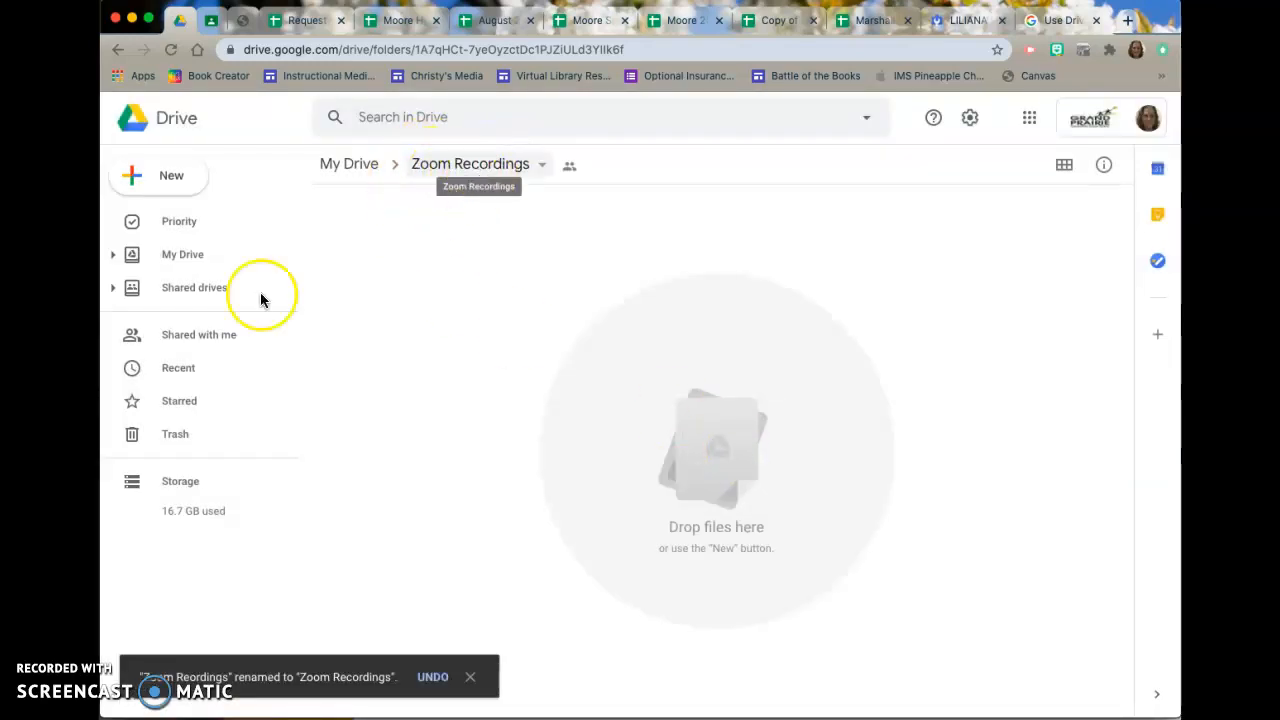
Run GoogleDriveFileStream.pkg with the standard installation on Macintosh HD, authorizing it with the Mac account password.
drag(223, 314, 546, 175)
double_click(437, 200)
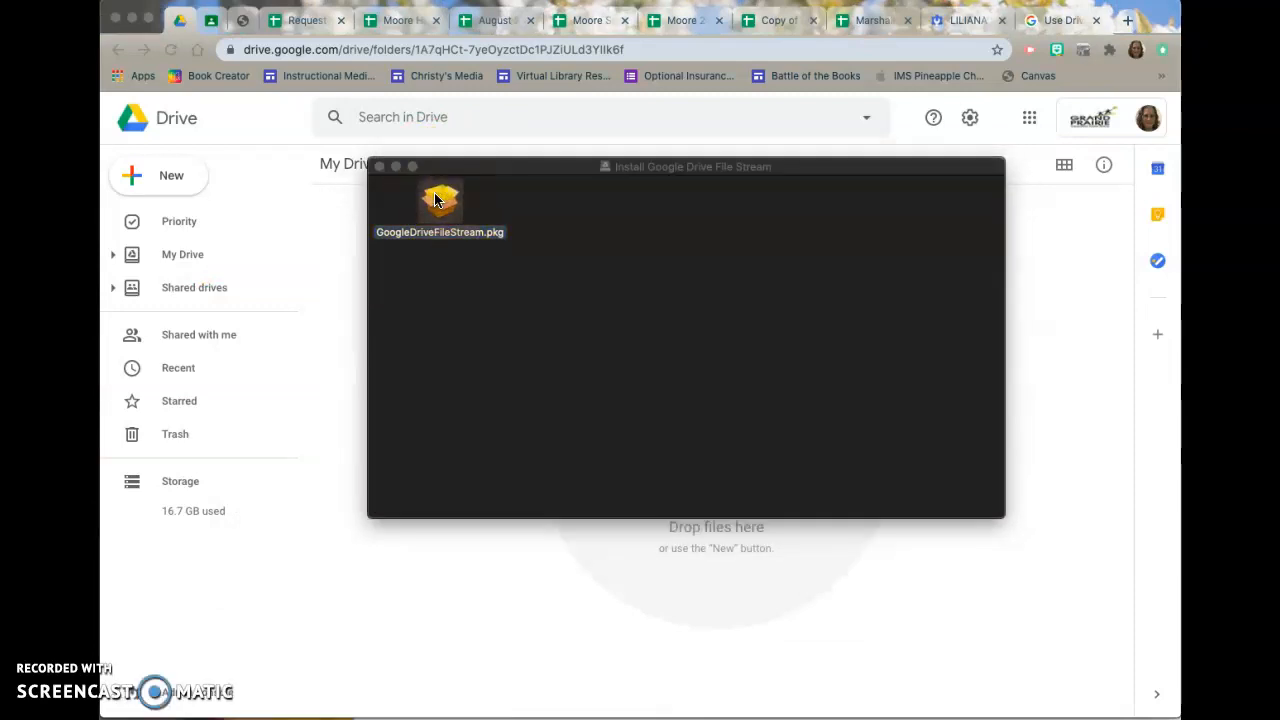
click(724, 250)
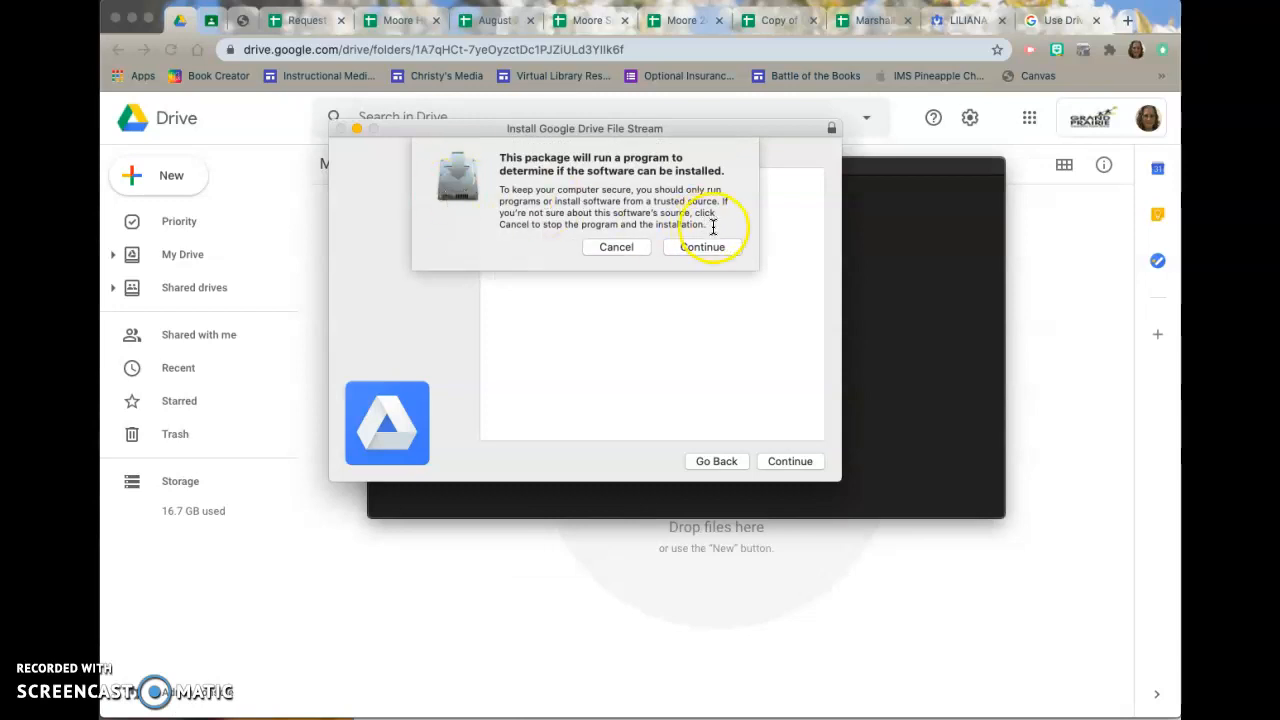
click(725, 248)
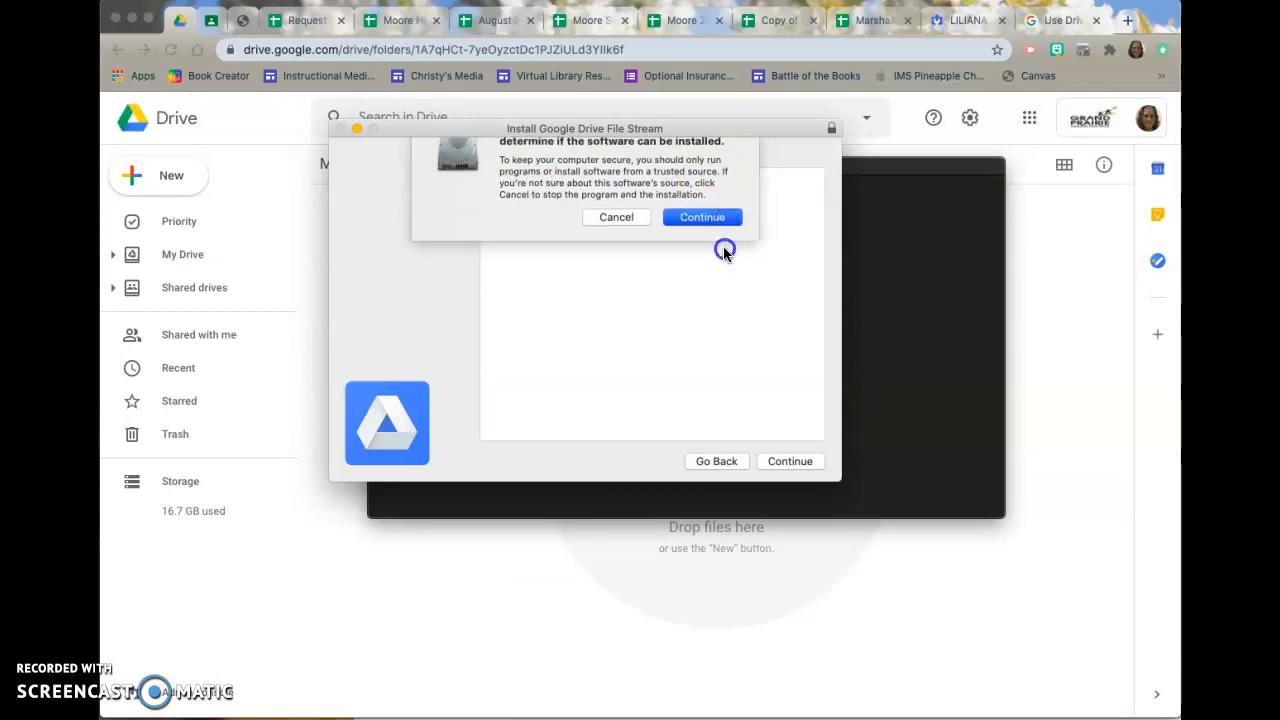
click(803, 460)
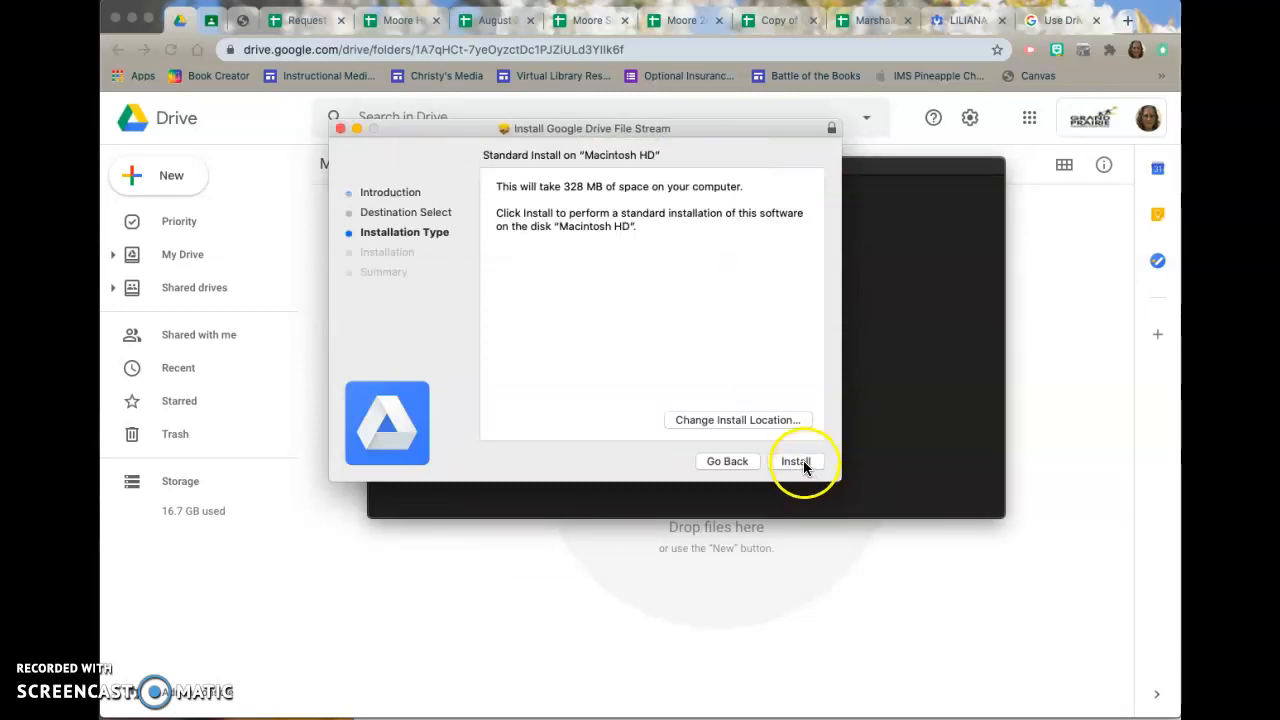
click(796, 461)
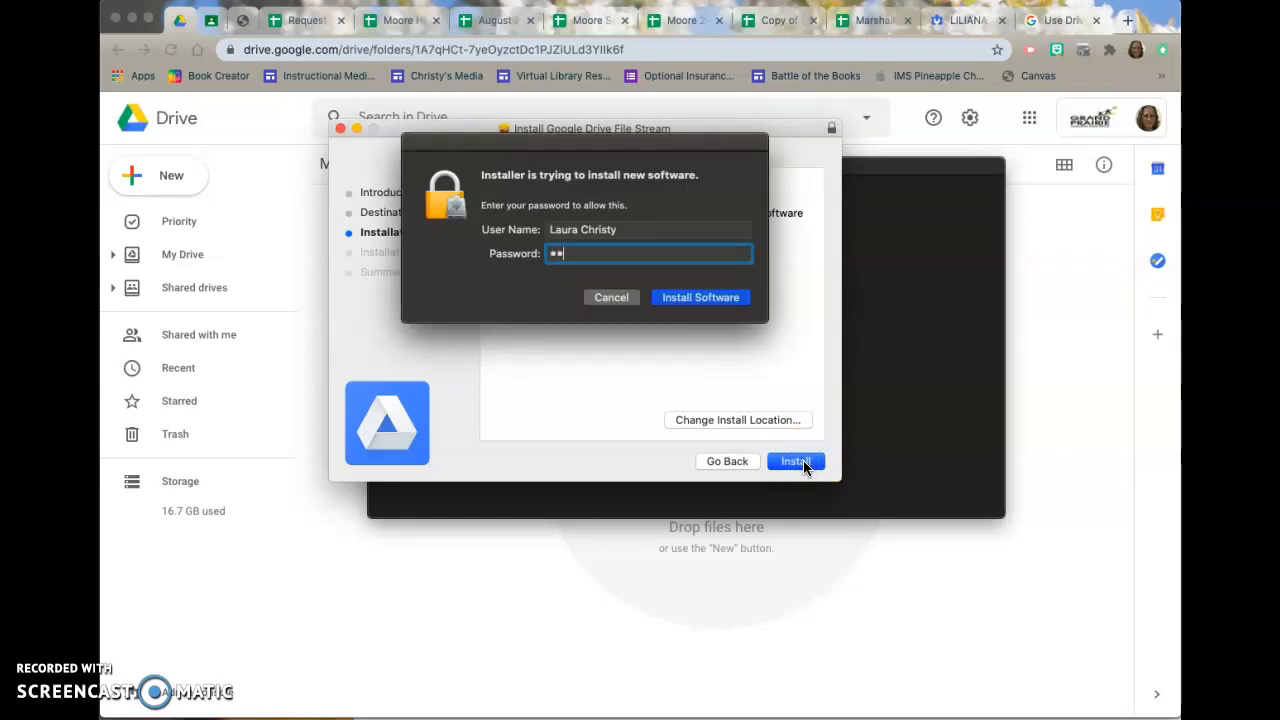
key(Return)
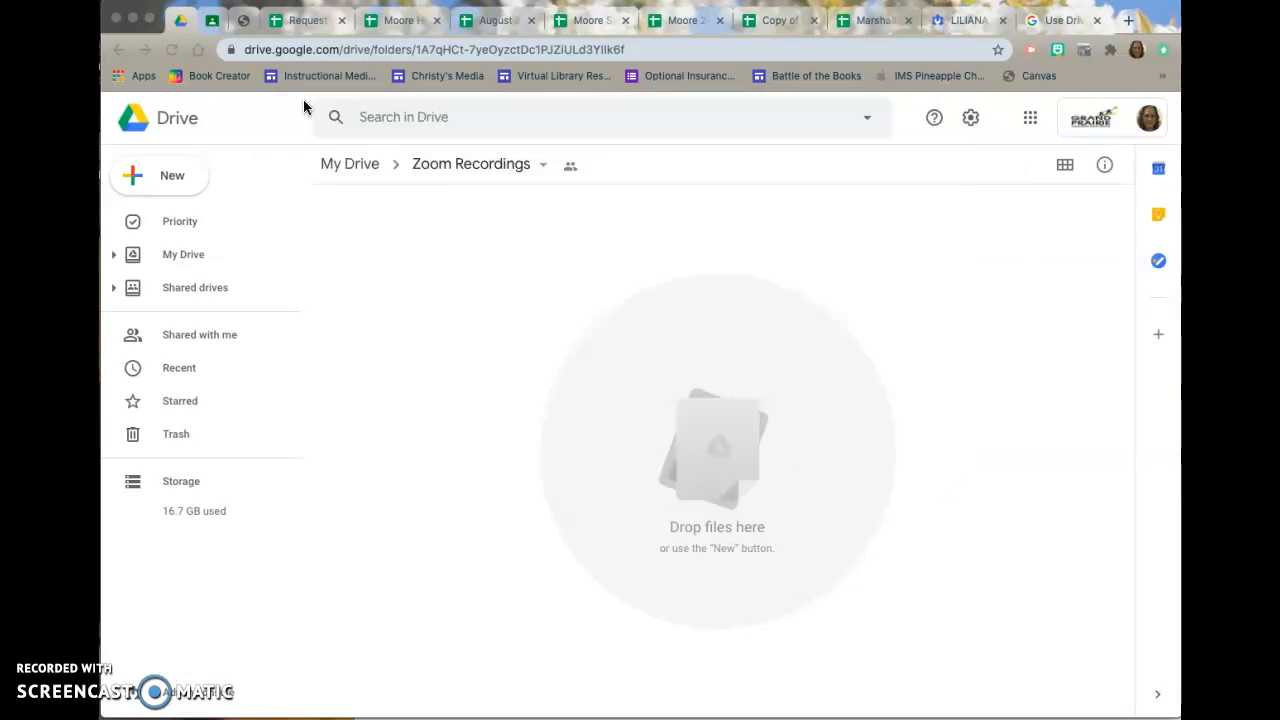
Launch Google Drive File Stream from Launchpad, and open System Preferences from its approval request.
mouse_move(480, 700)
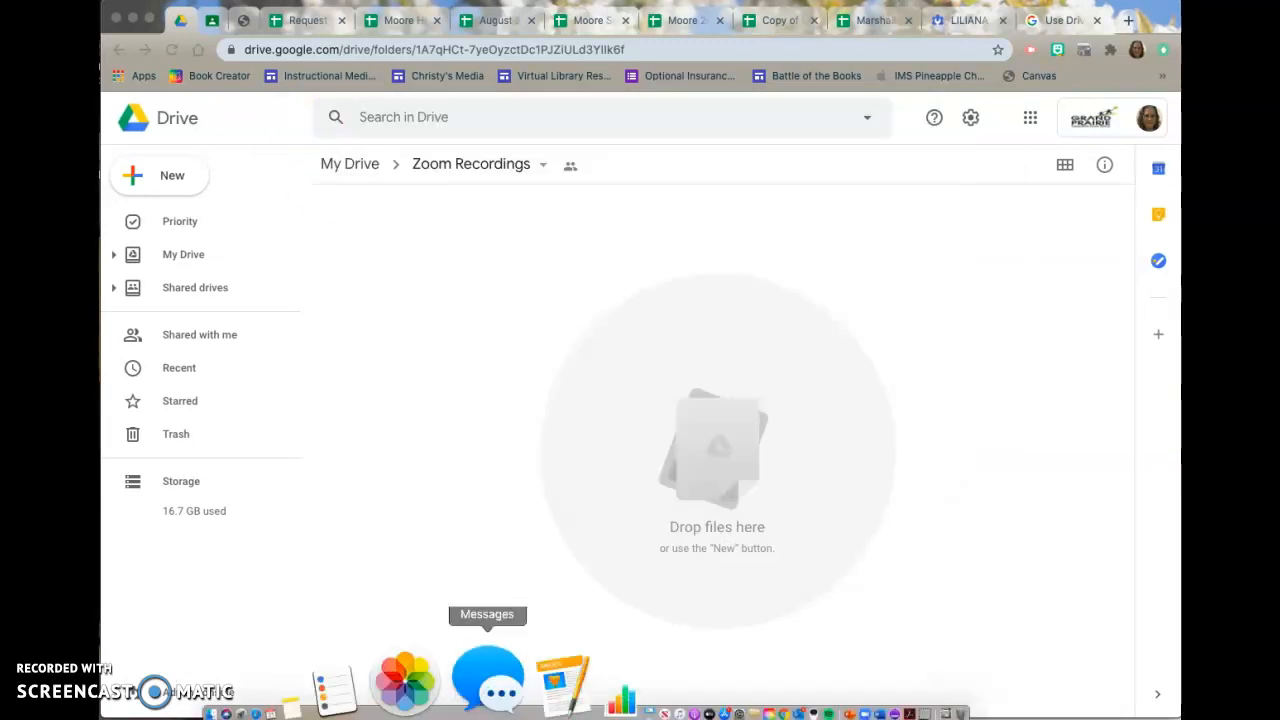
click(378, 701)
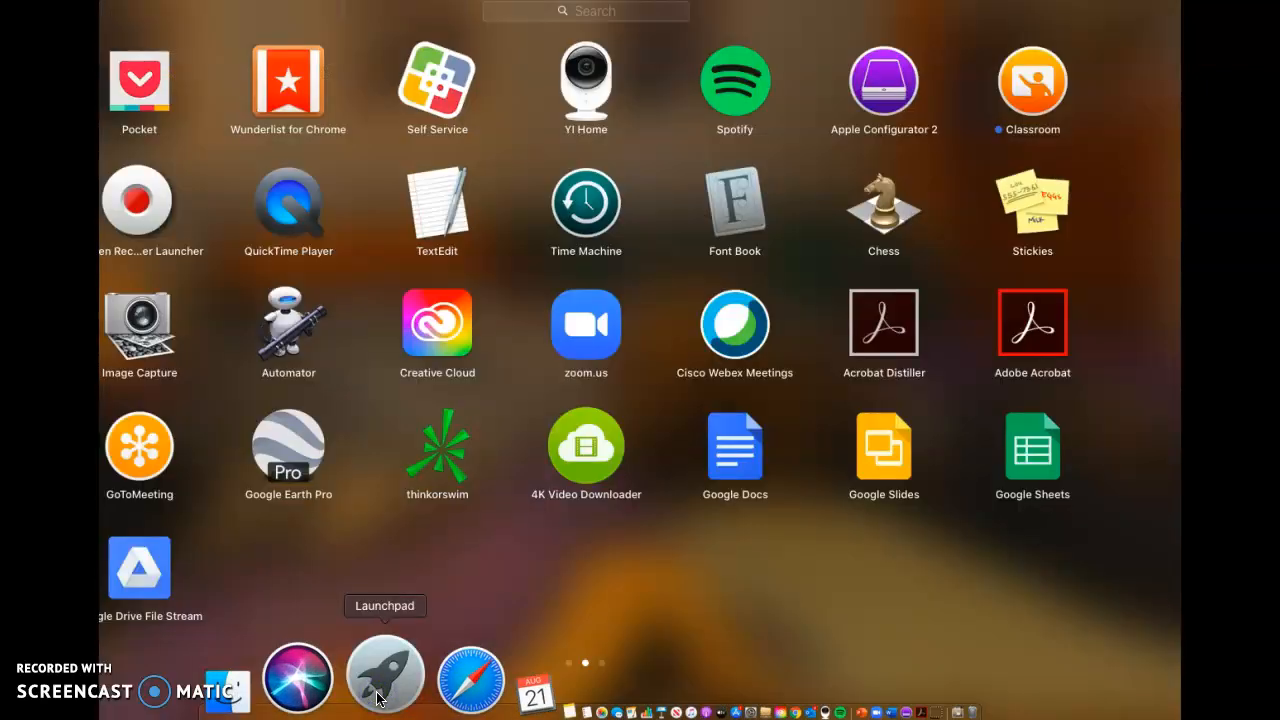
click(143, 572)
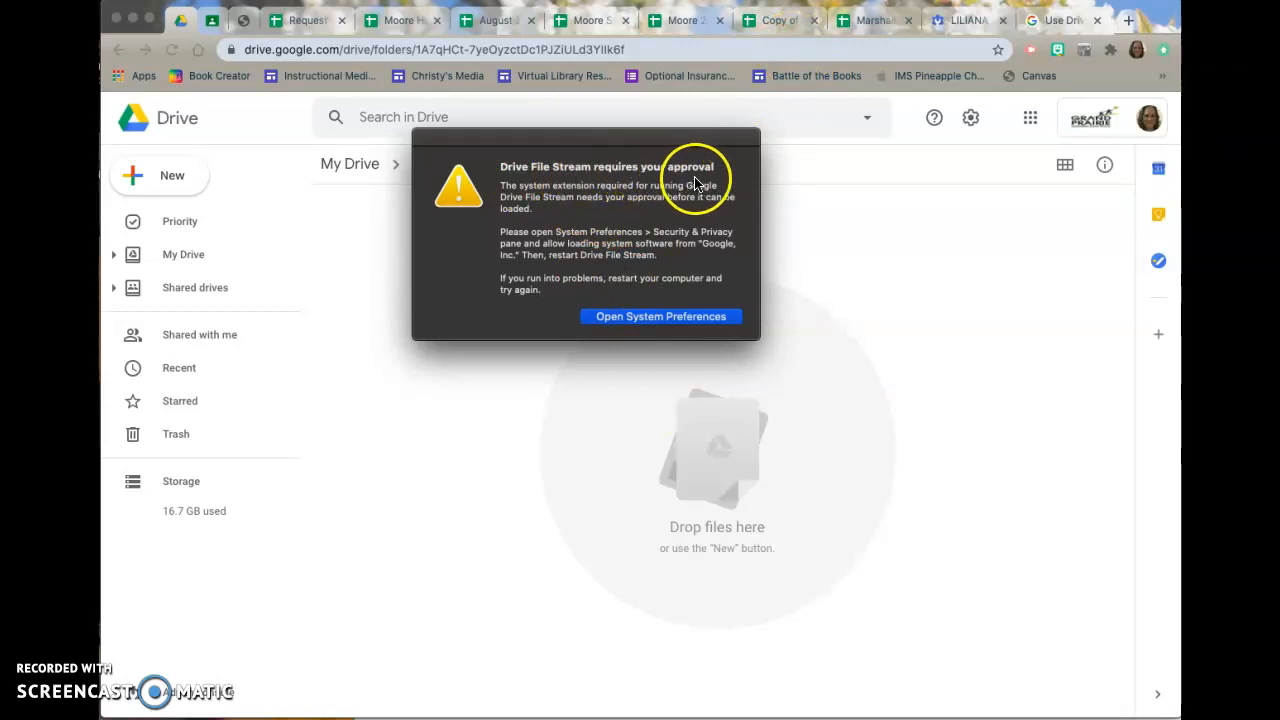
click(643, 318)
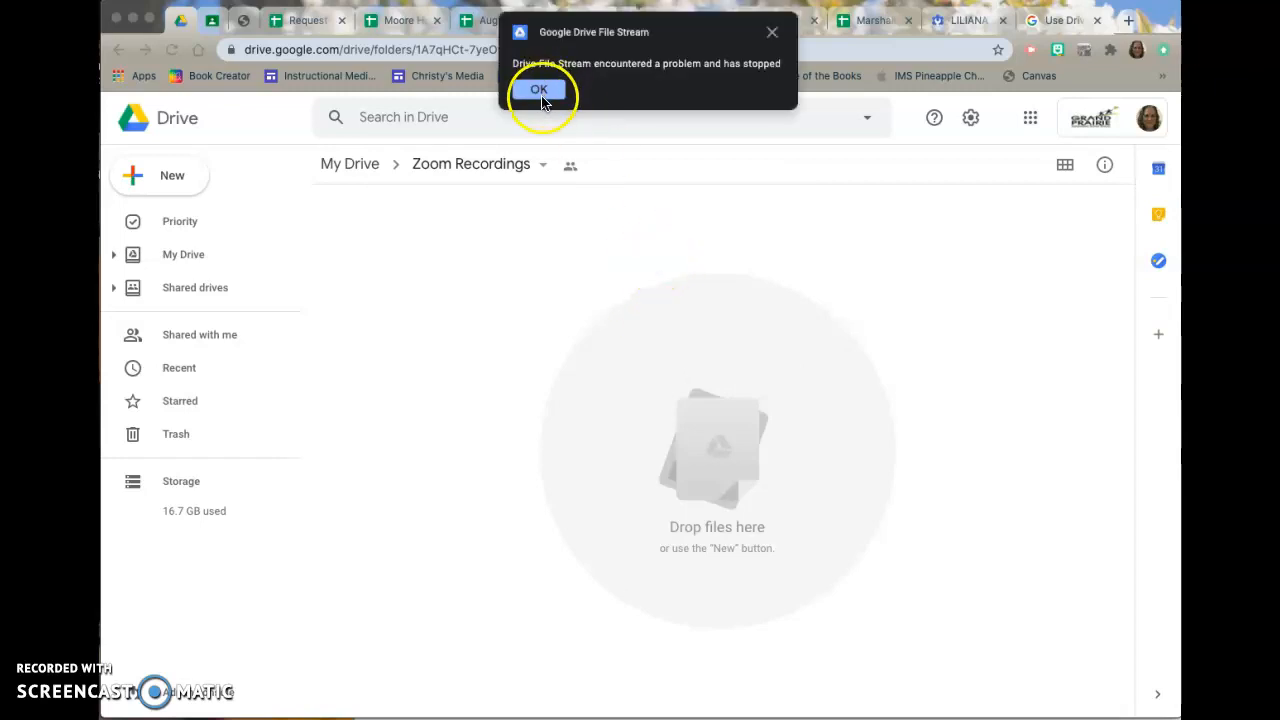
click(538, 89)
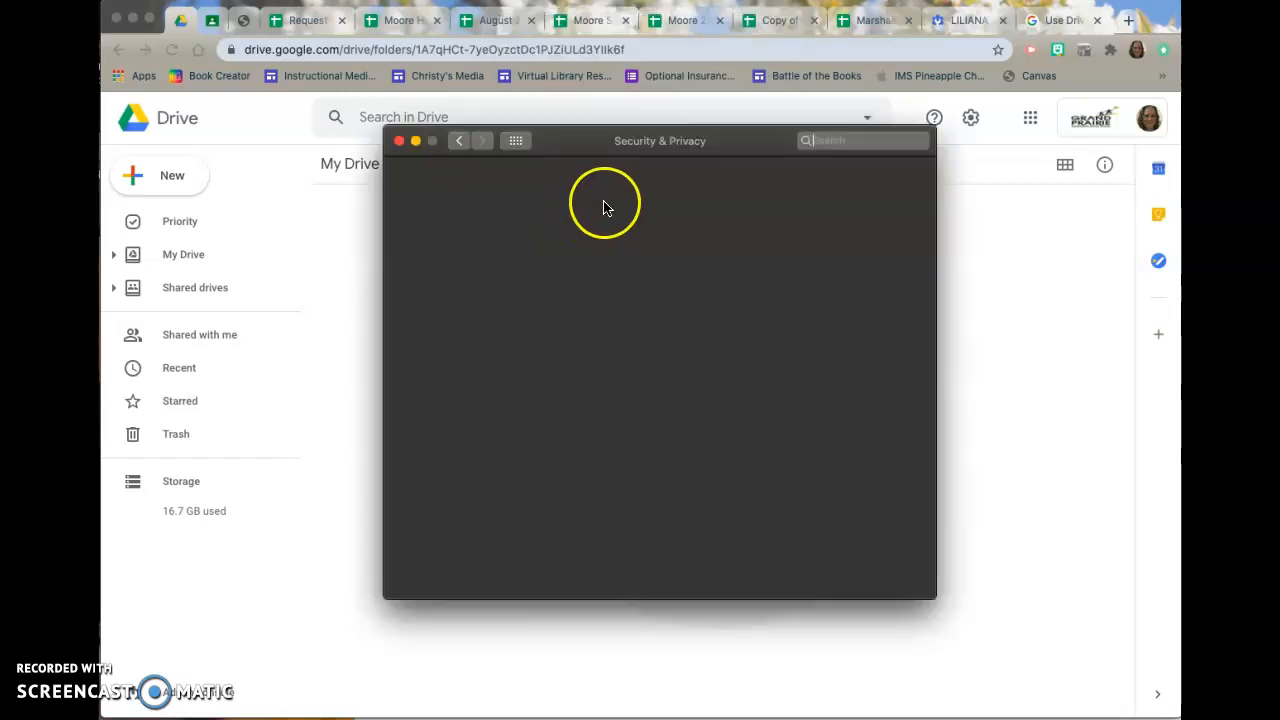
Unlock the General Security & Privacy settings with the Mac account password, allow the blocked Google, Inc. system software, then relock and close the preferences.
click(582, 190)
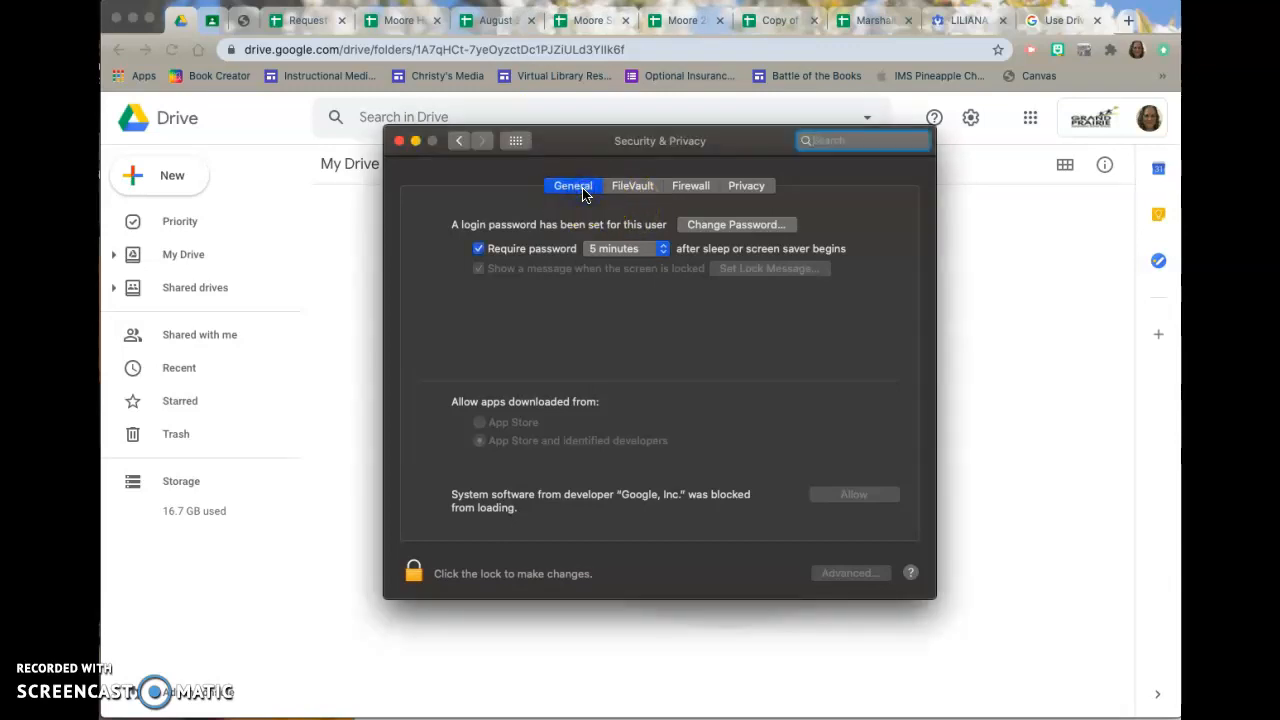
click(749, 190)
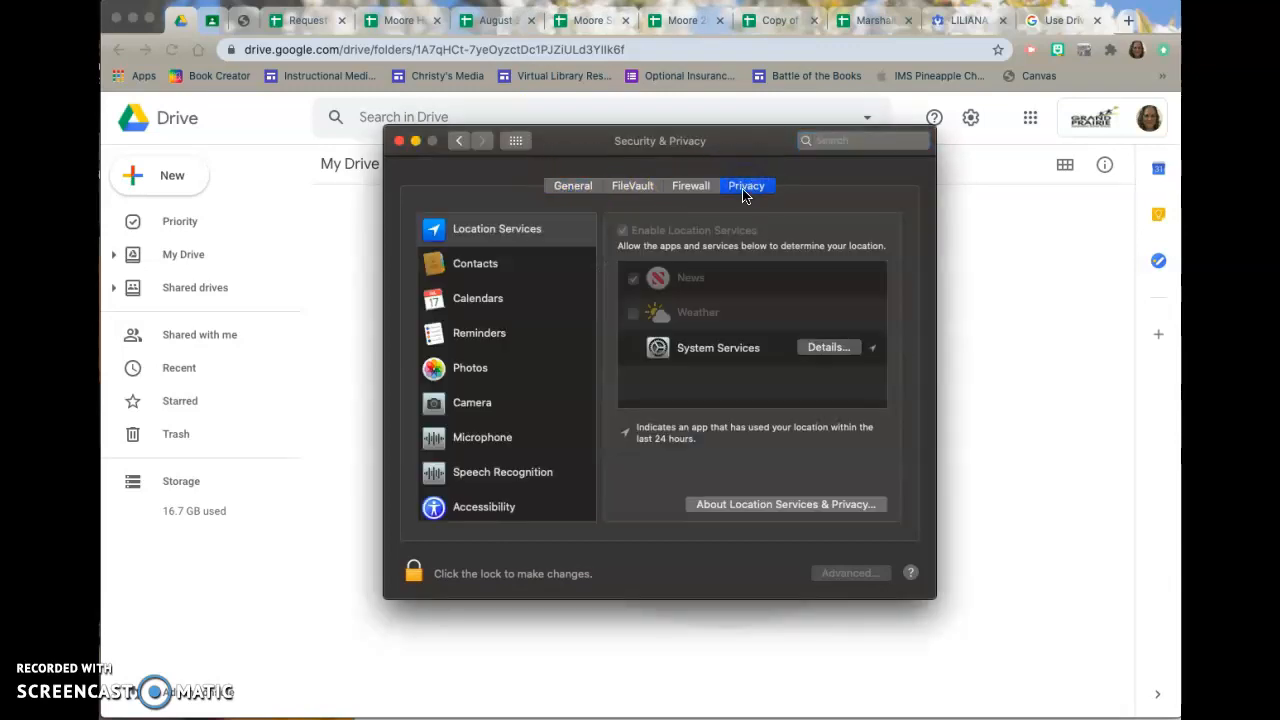
click(572, 190)
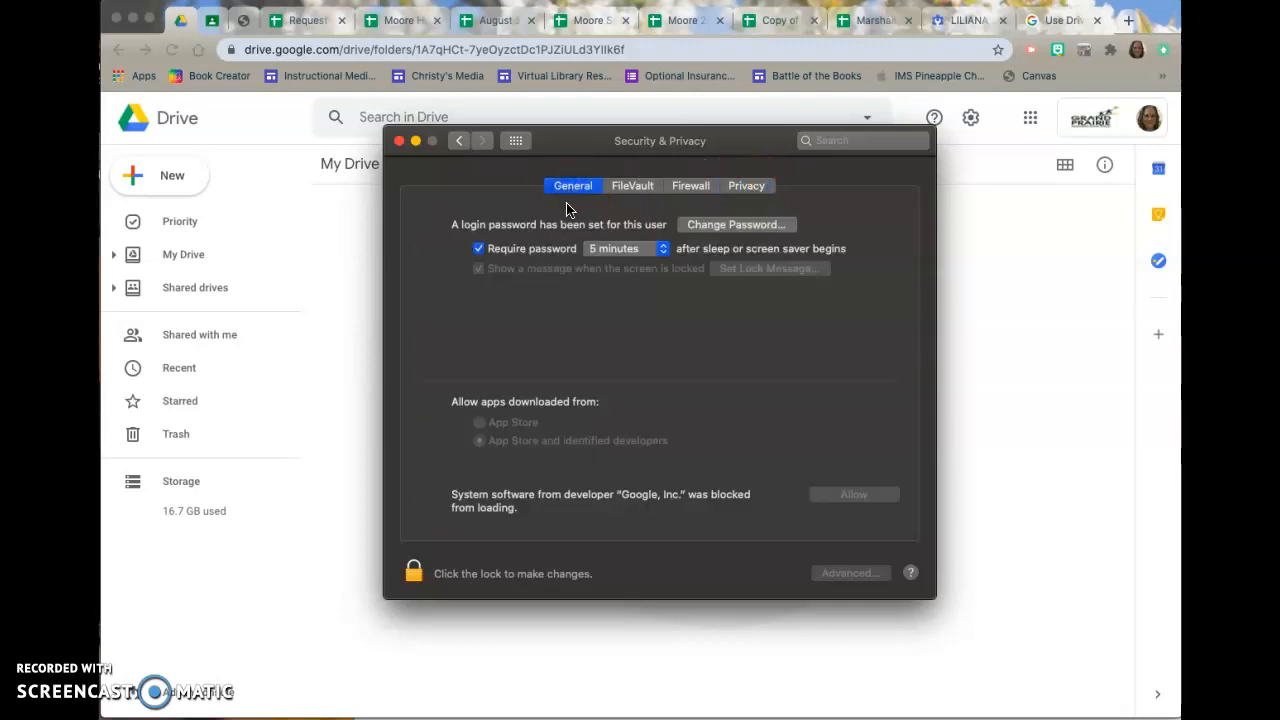
click(414, 575)
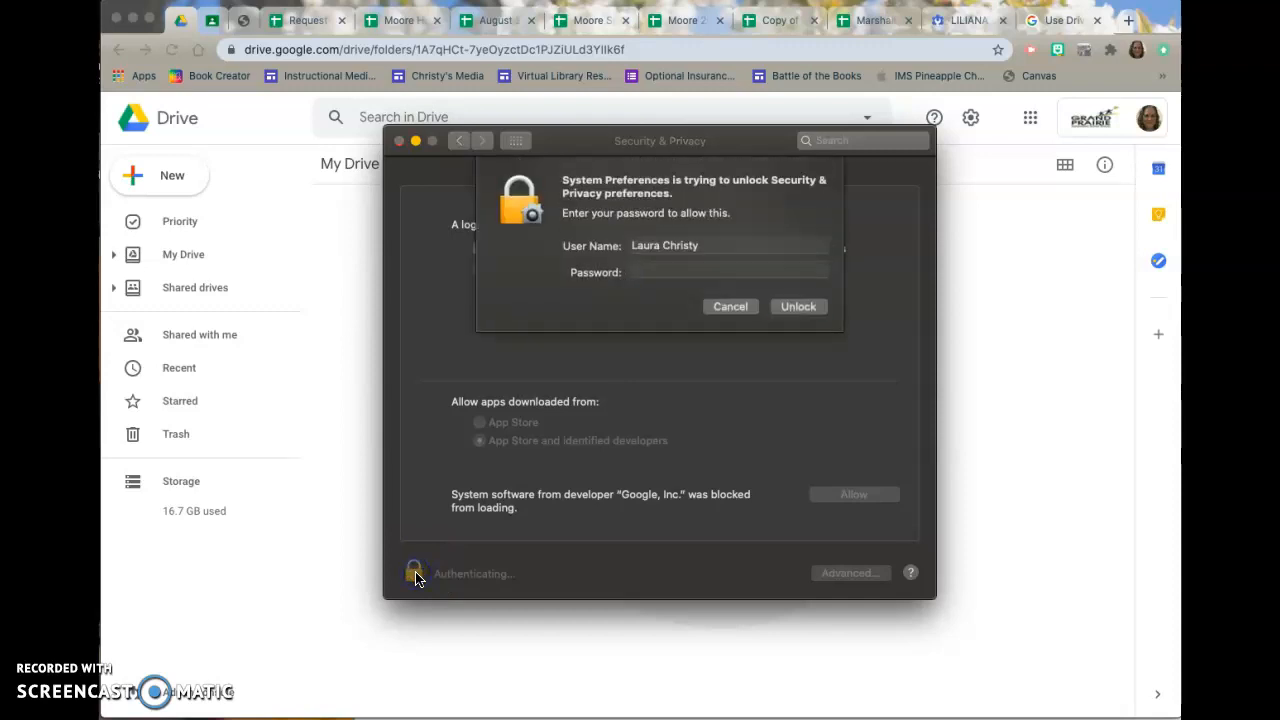
key(Return)
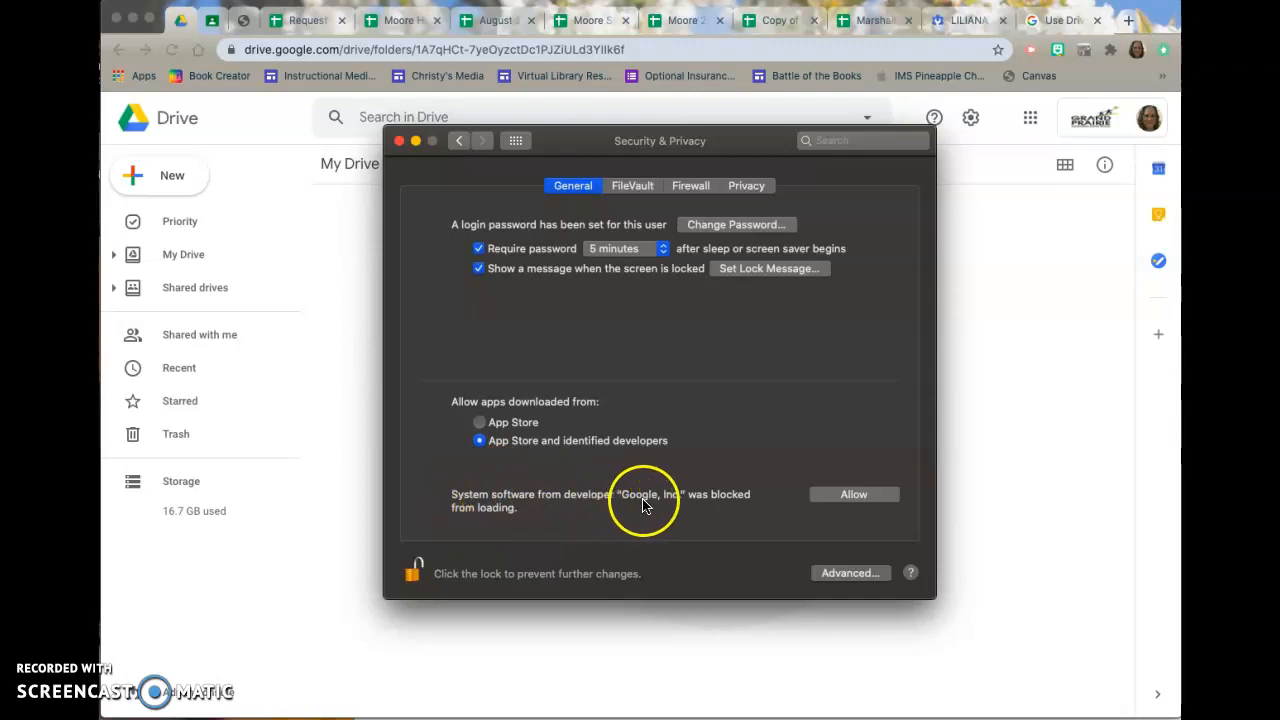
click(846, 496)
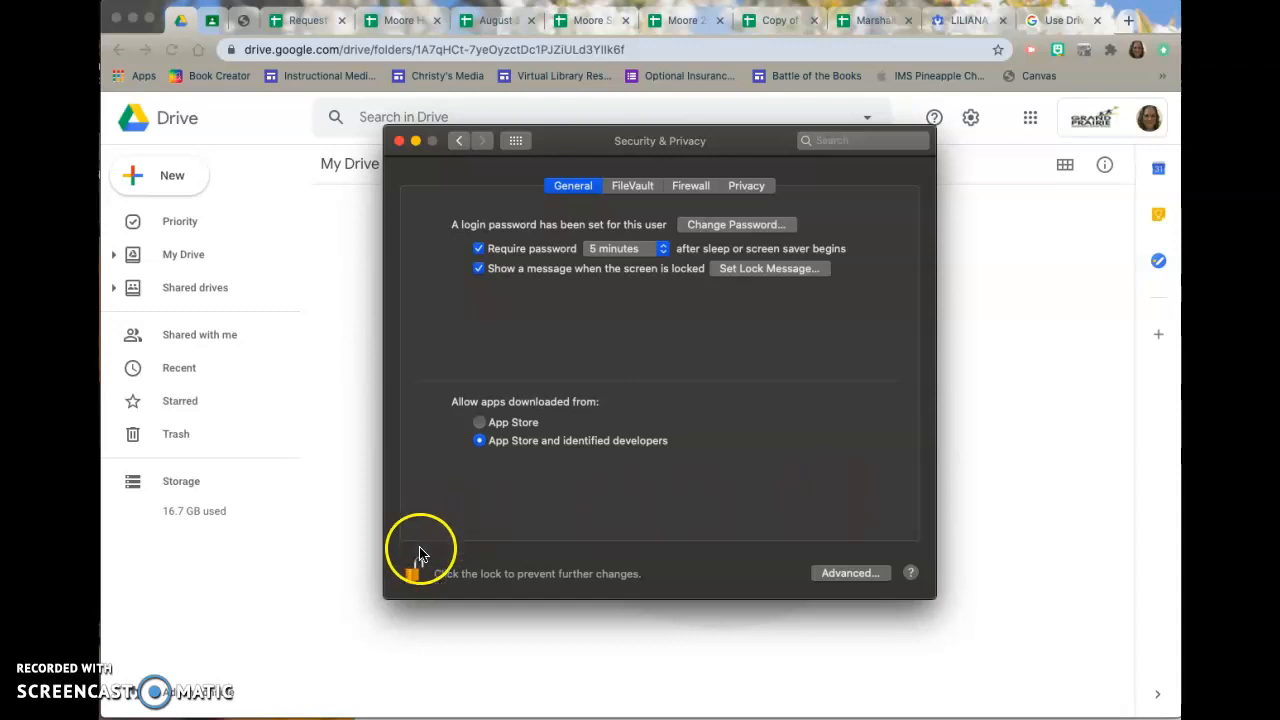
click(414, 576)
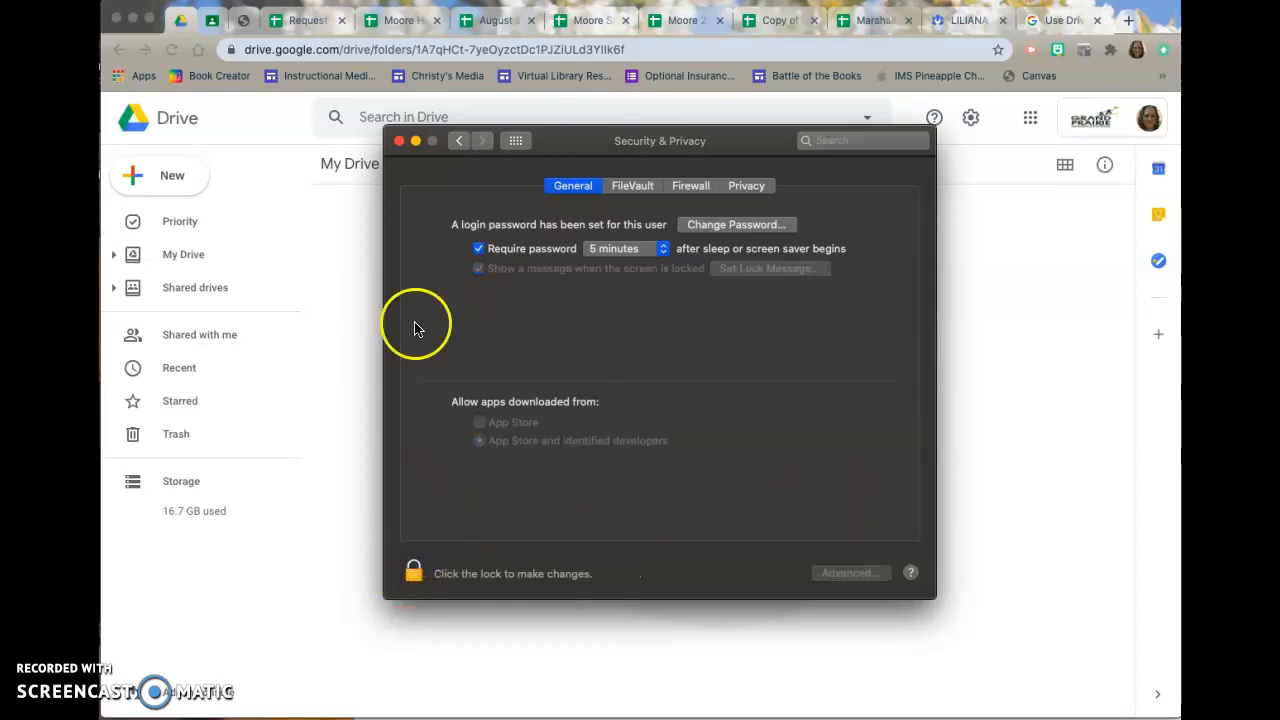
click(401, 141)
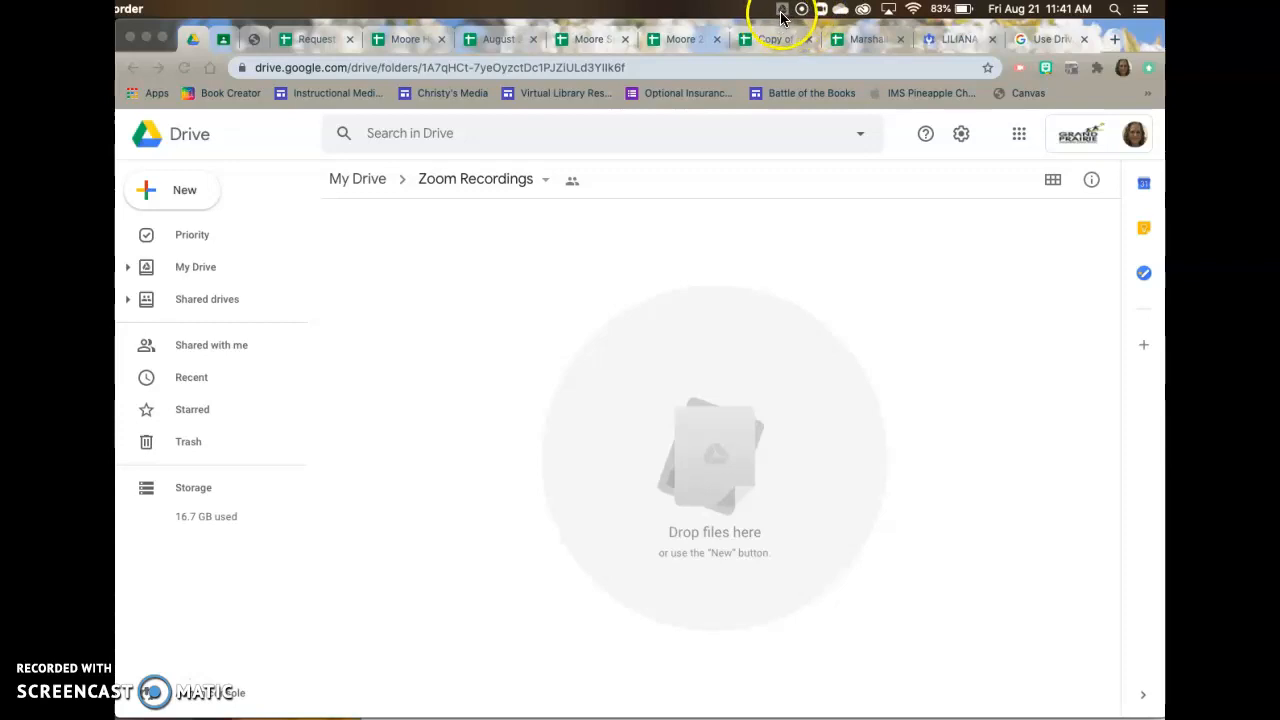
Sign in to Google Drive File Stream with the account's e-mail and password, and dismiss the pop-up that follows.
click(782, 10)
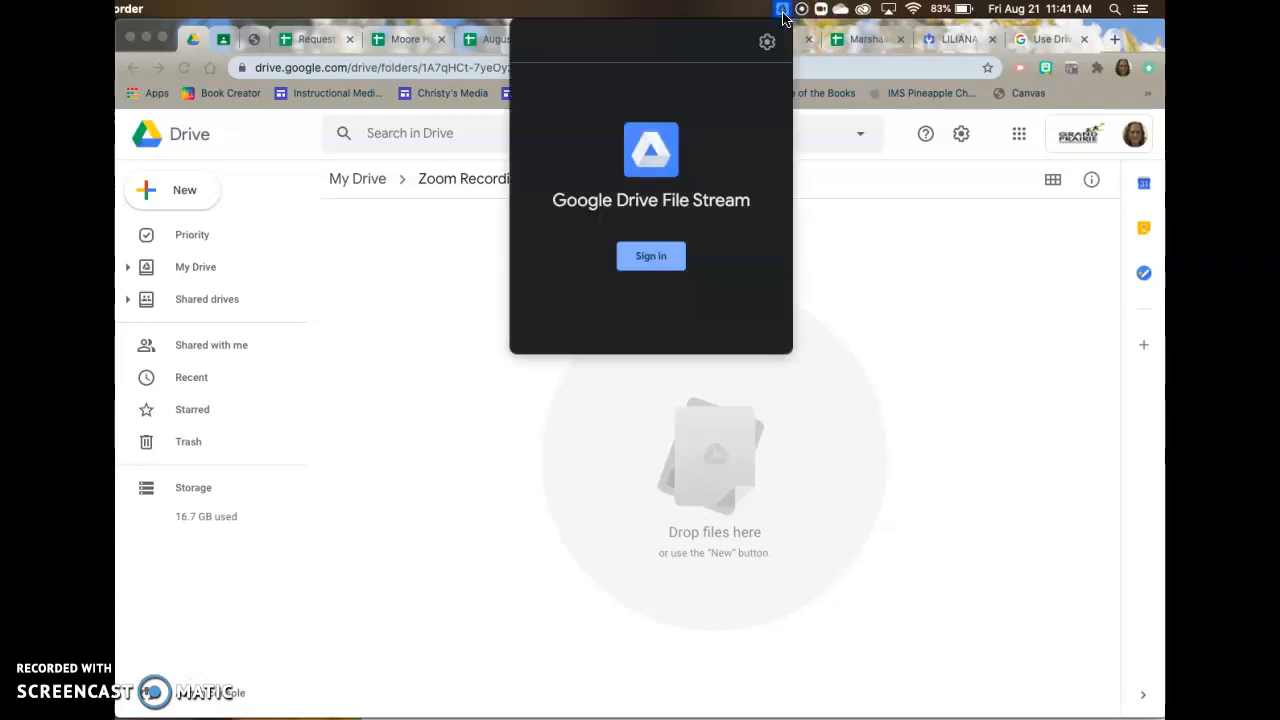
click(652, 257)
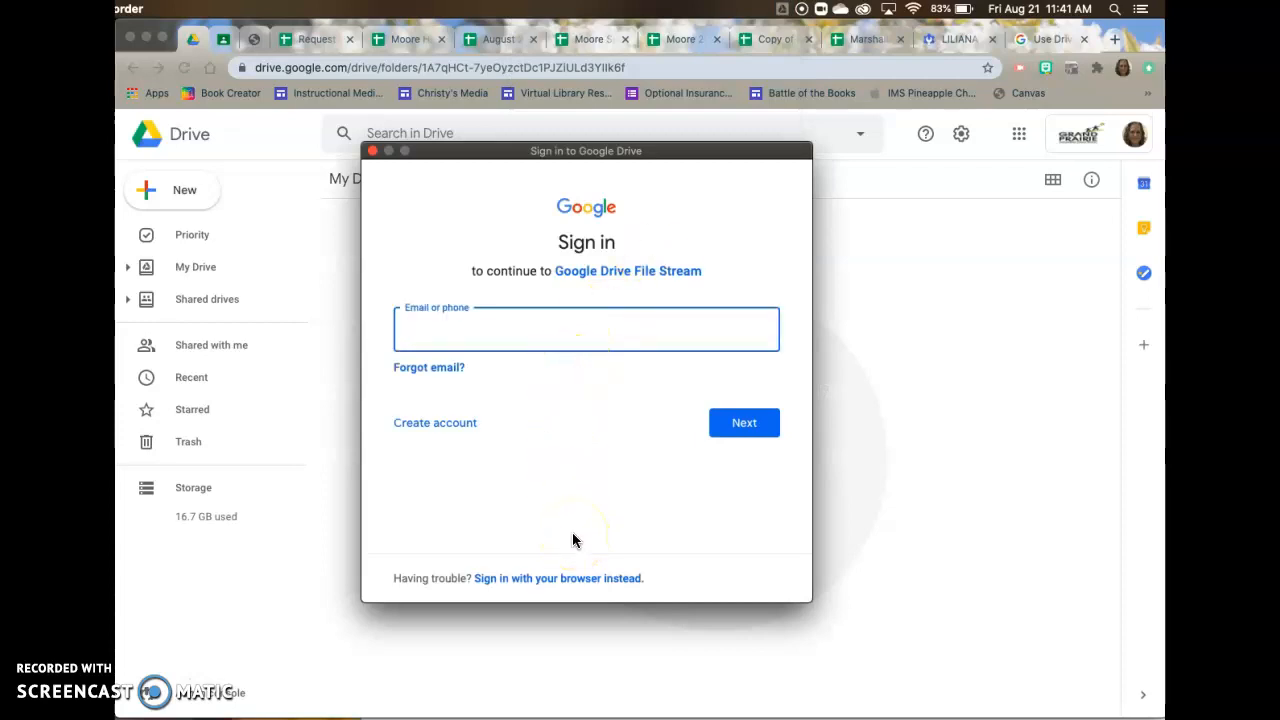
click(755, 425)
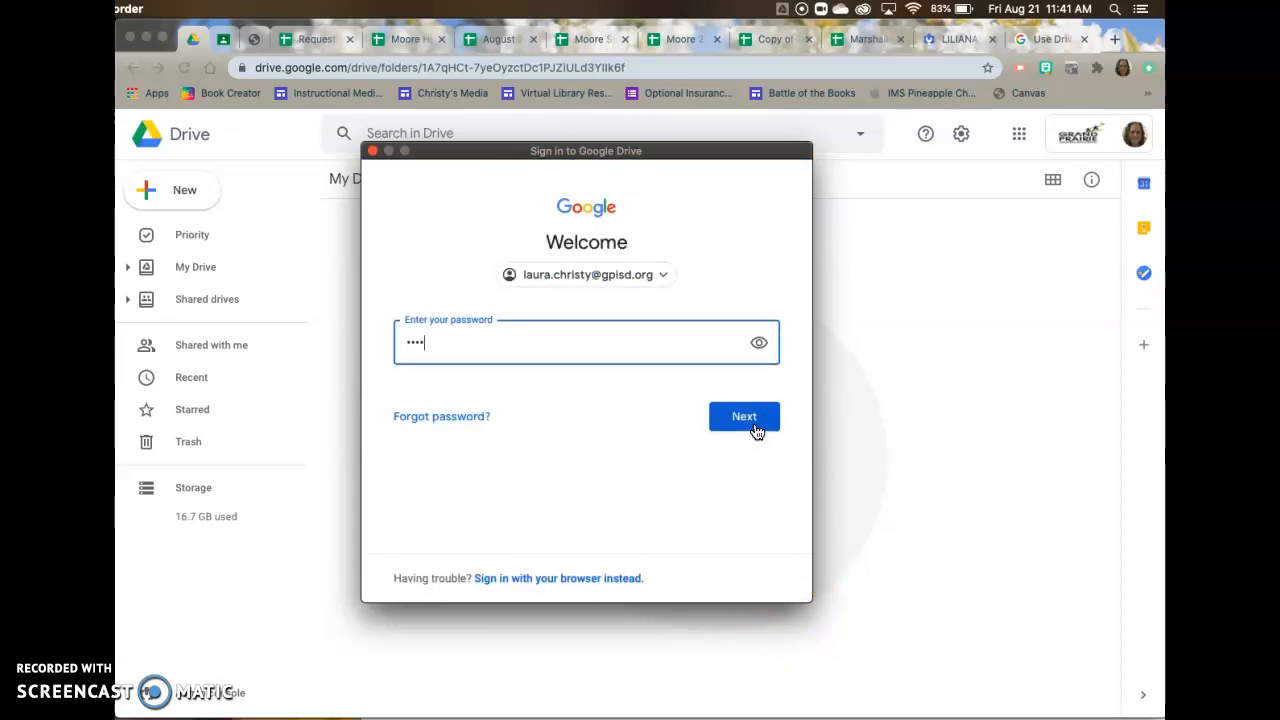
click(756, 429)
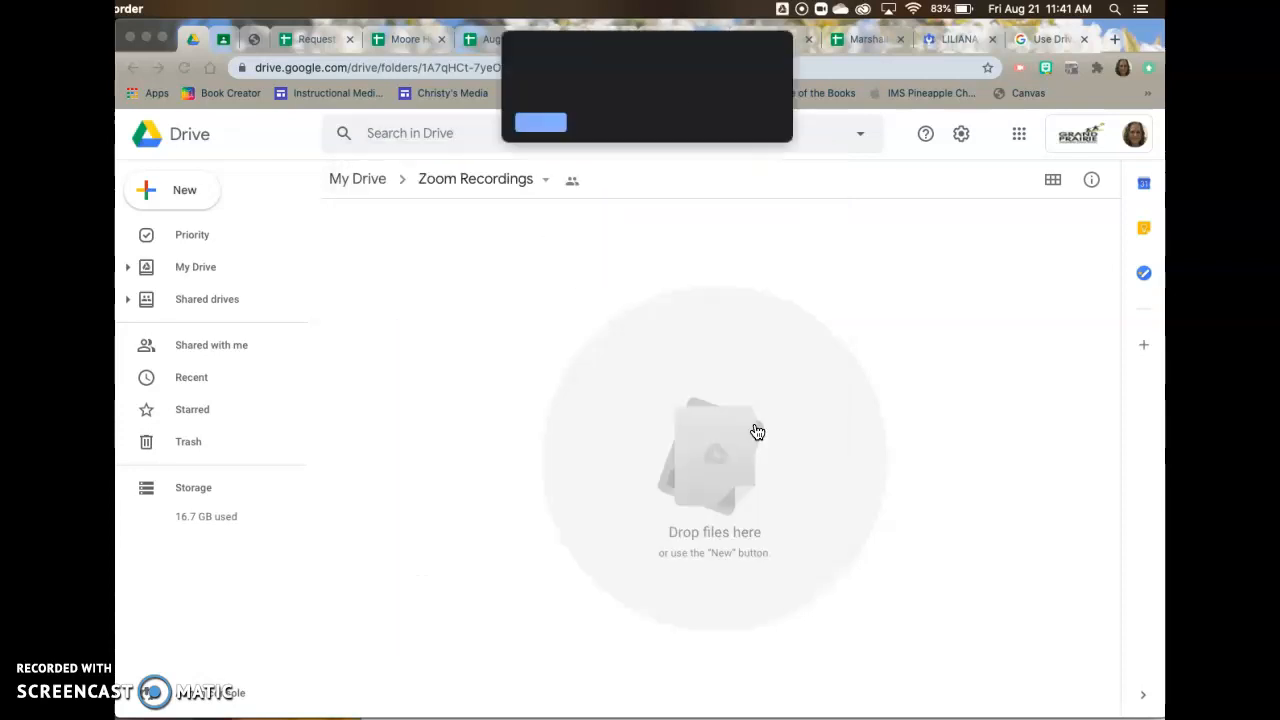
click(541, 123)
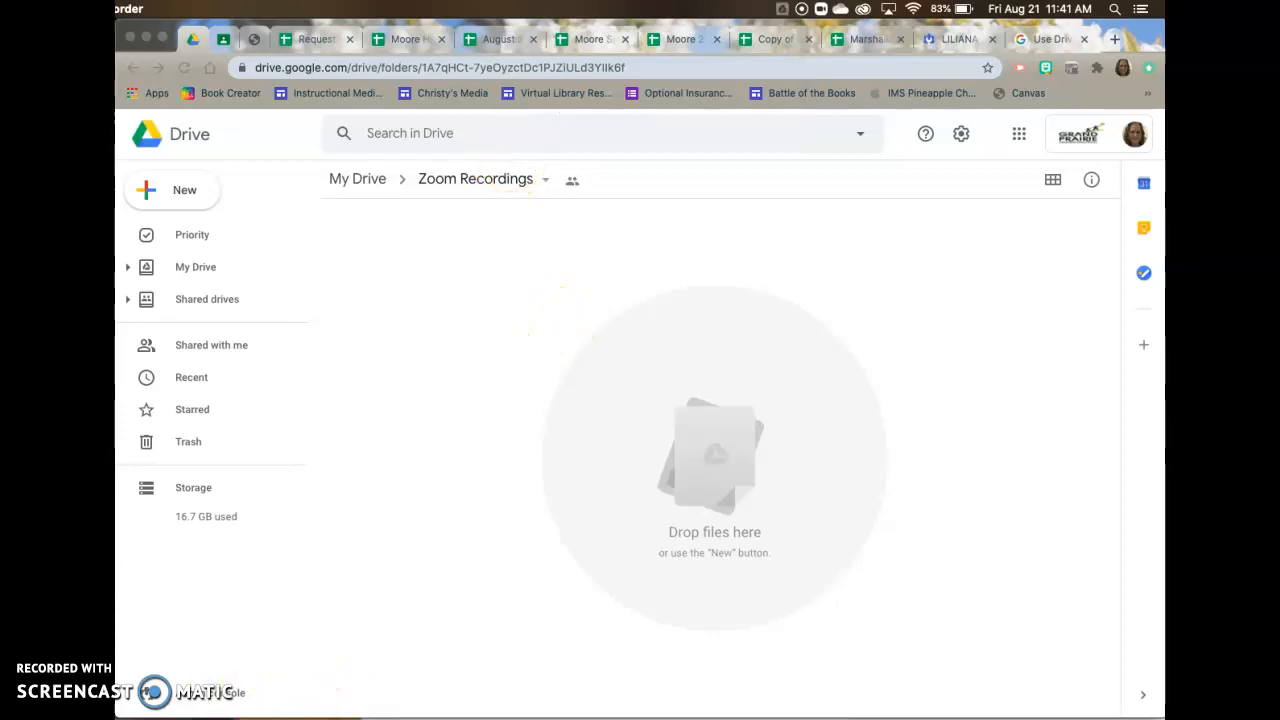
Open Finder, go through the File Stream welcome tour to open the Google Drive folder, and close that folder's window.
click(356, 702)
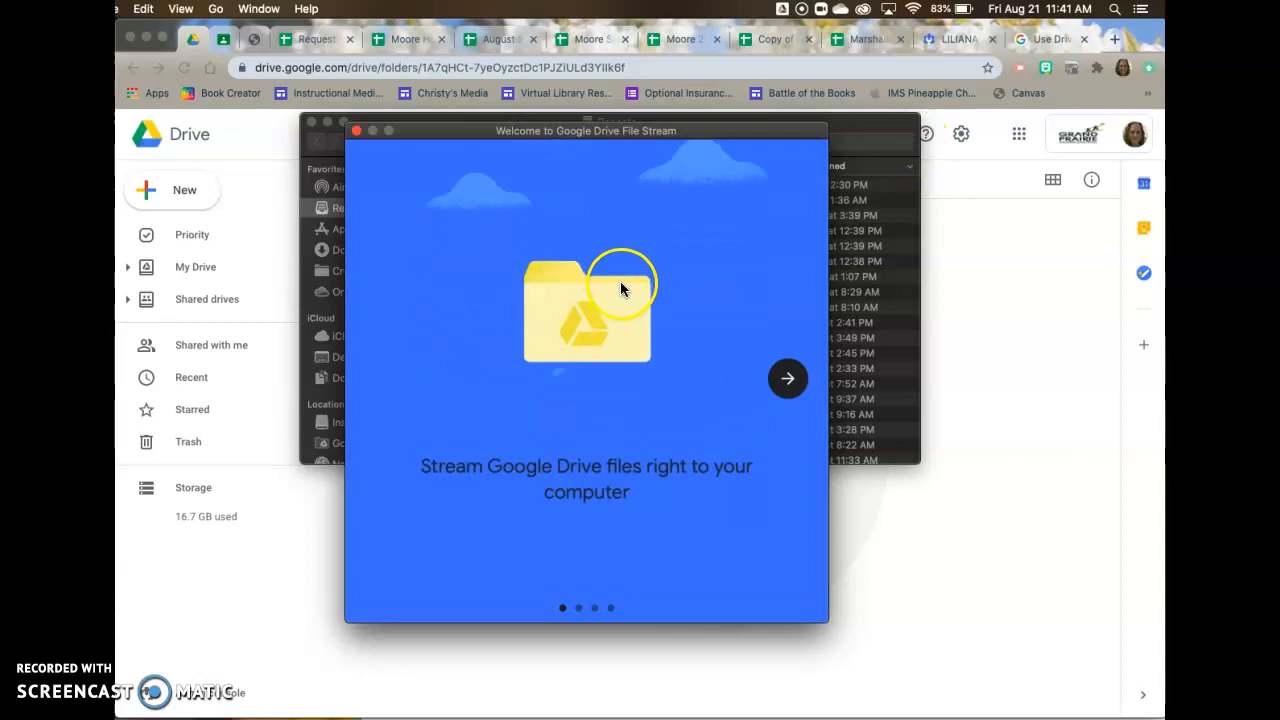
click(789, 392)
click(789, 381)
click(789, 381)
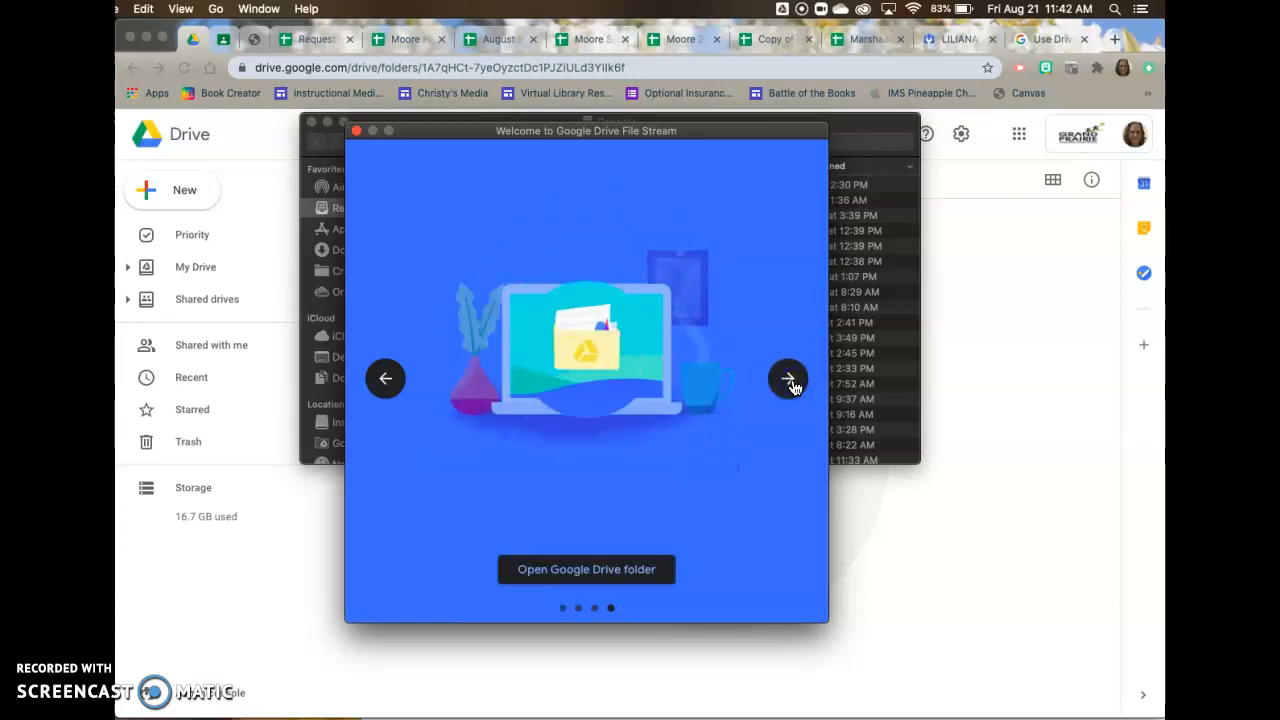
click(580, 584)
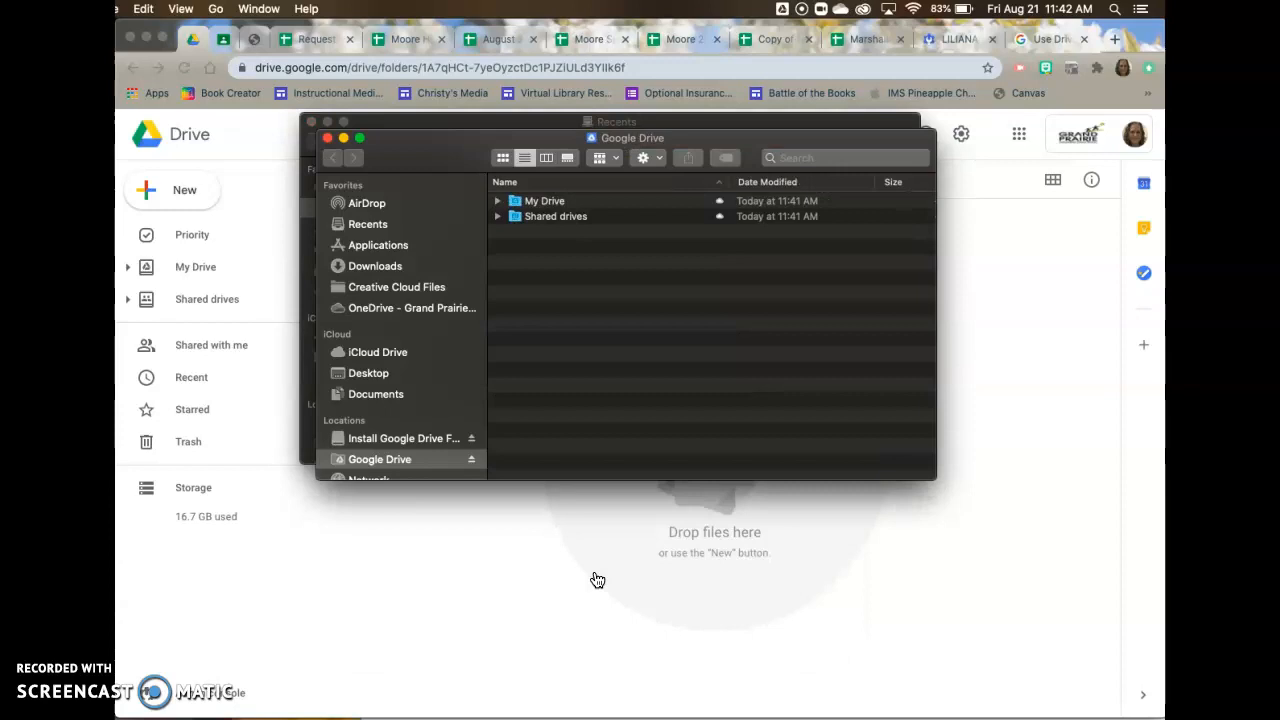
drag(408, 175, 527, 214)
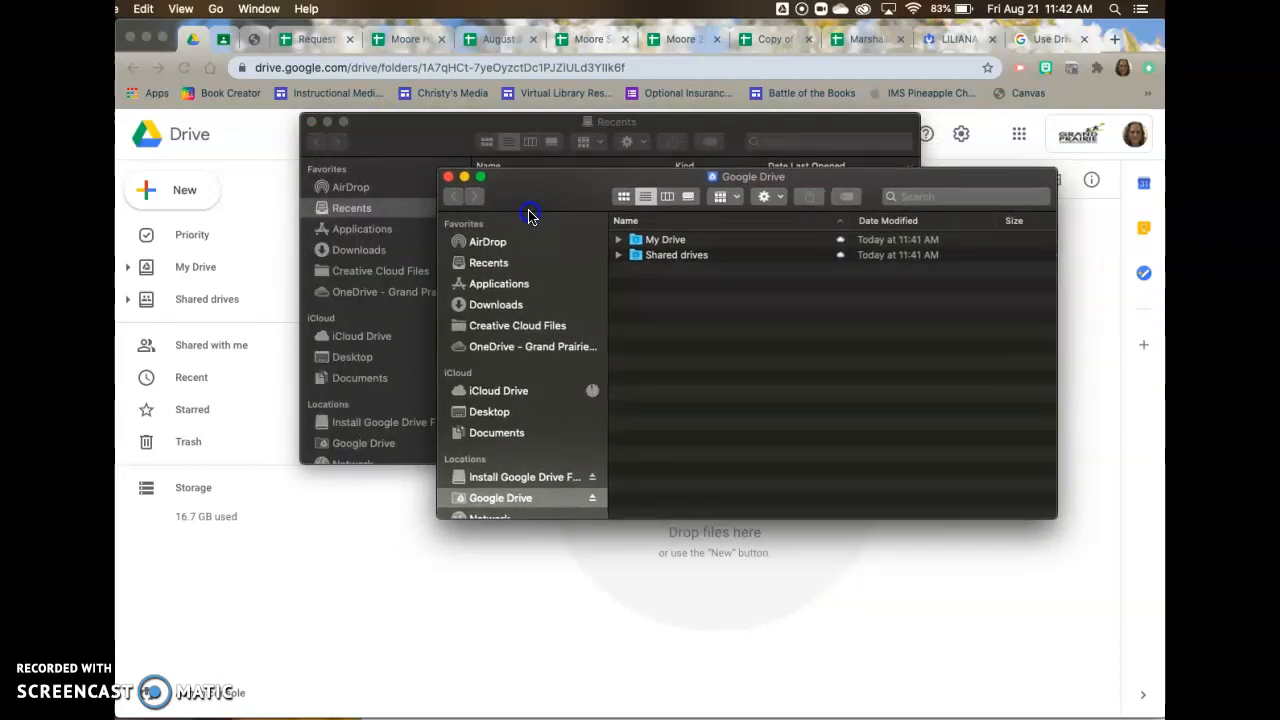
click(449, 178)
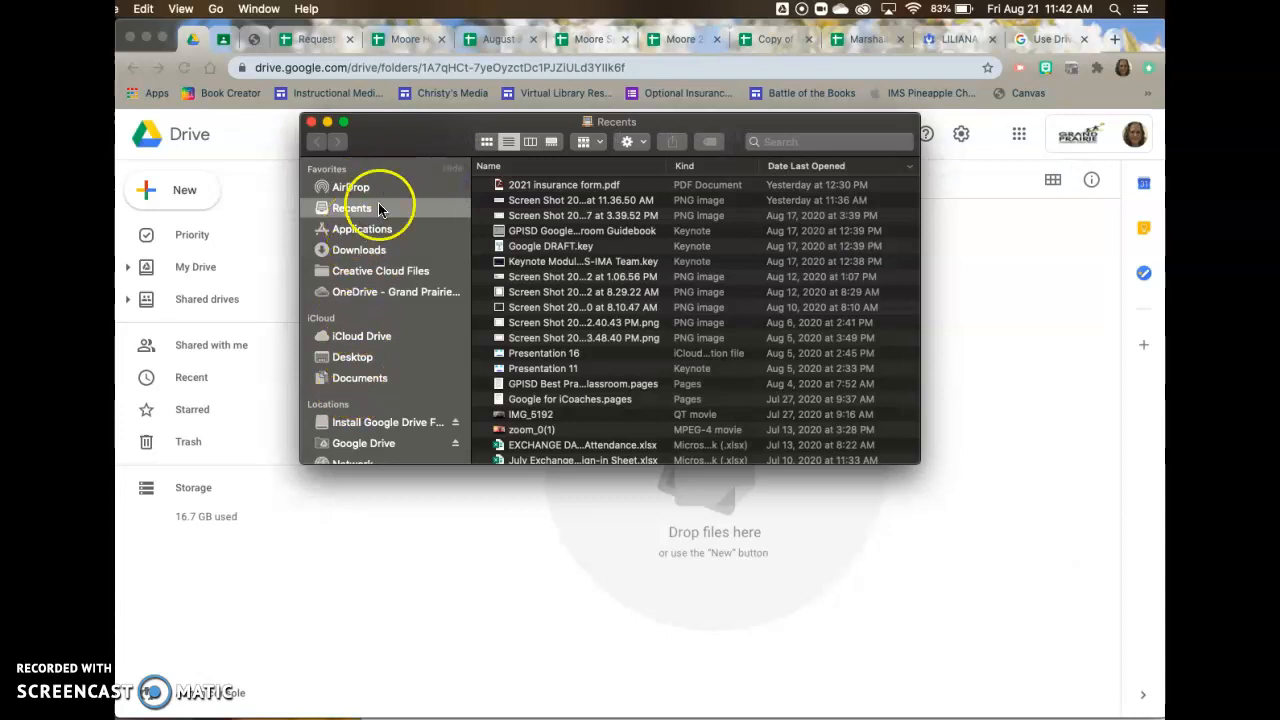
Locate and open the Zoom Recordings folder in Google Drive's My Drive through Finder, and close the window.
click(366, 447)
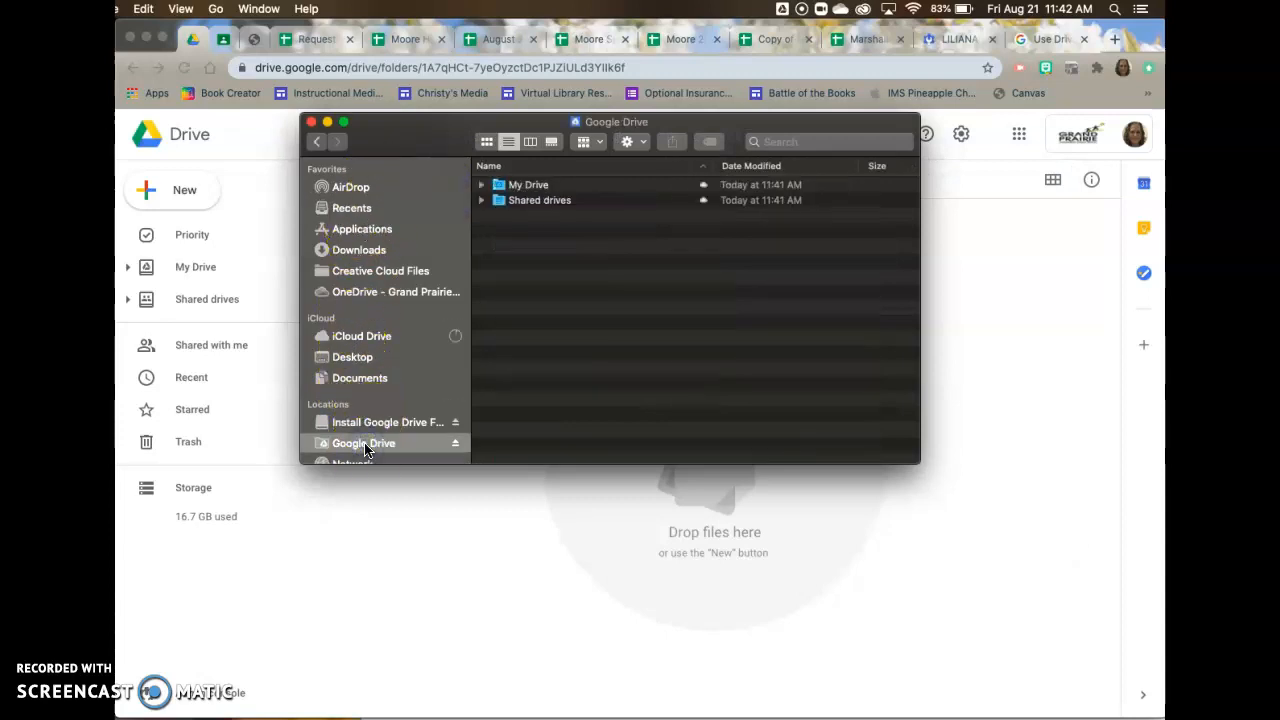
scroll(368, 412, down, 5)
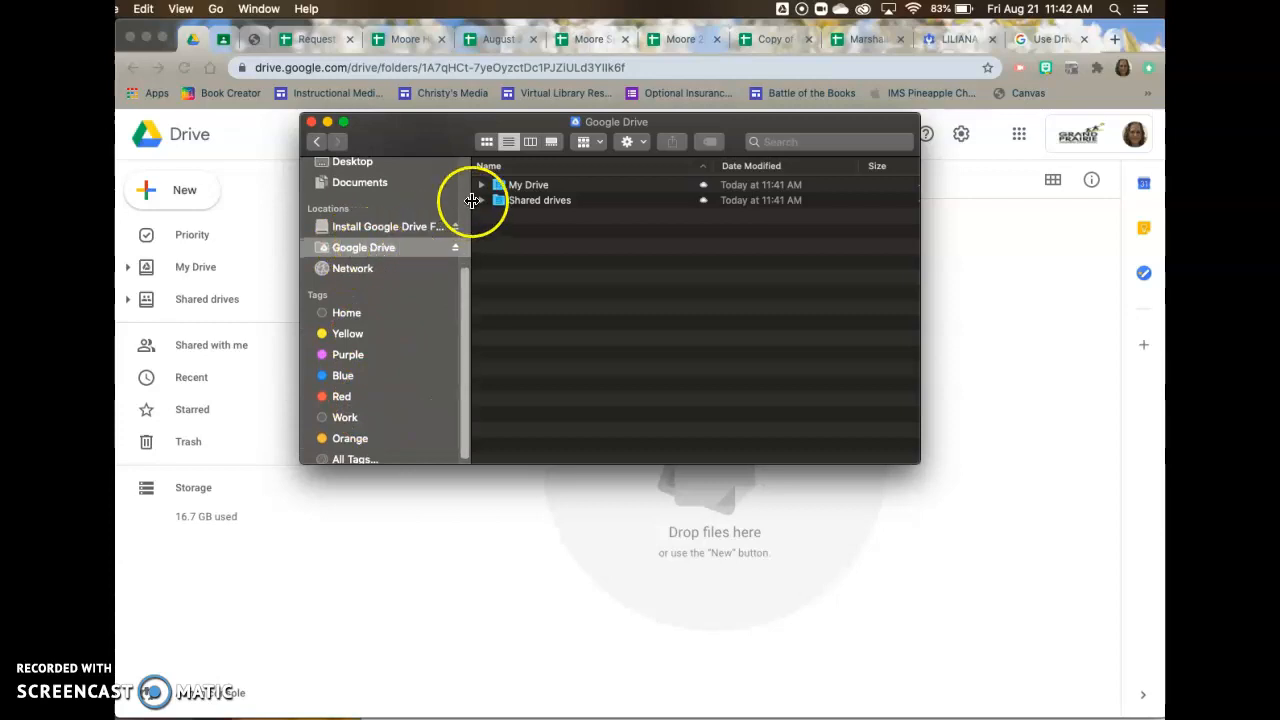
click(502, 190)
double_click(502, 190)
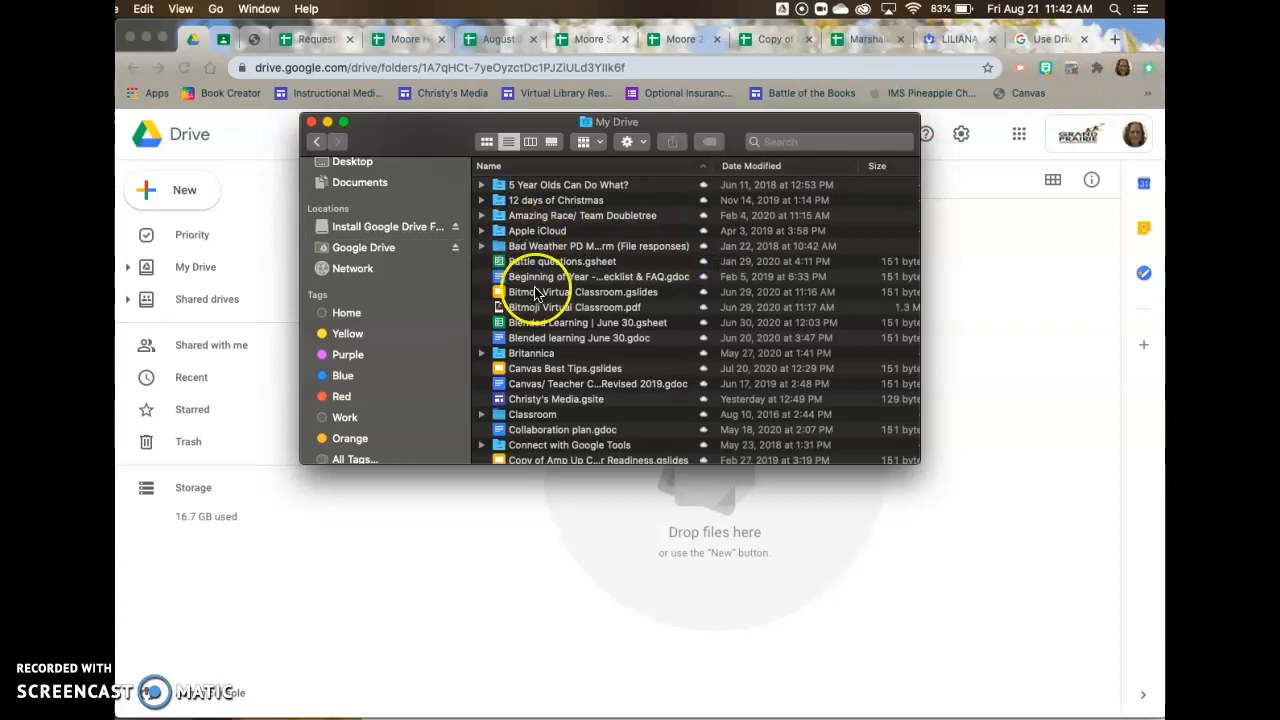
scroll(530, 320, down, 5)
scroll(548, 348, down, 15)
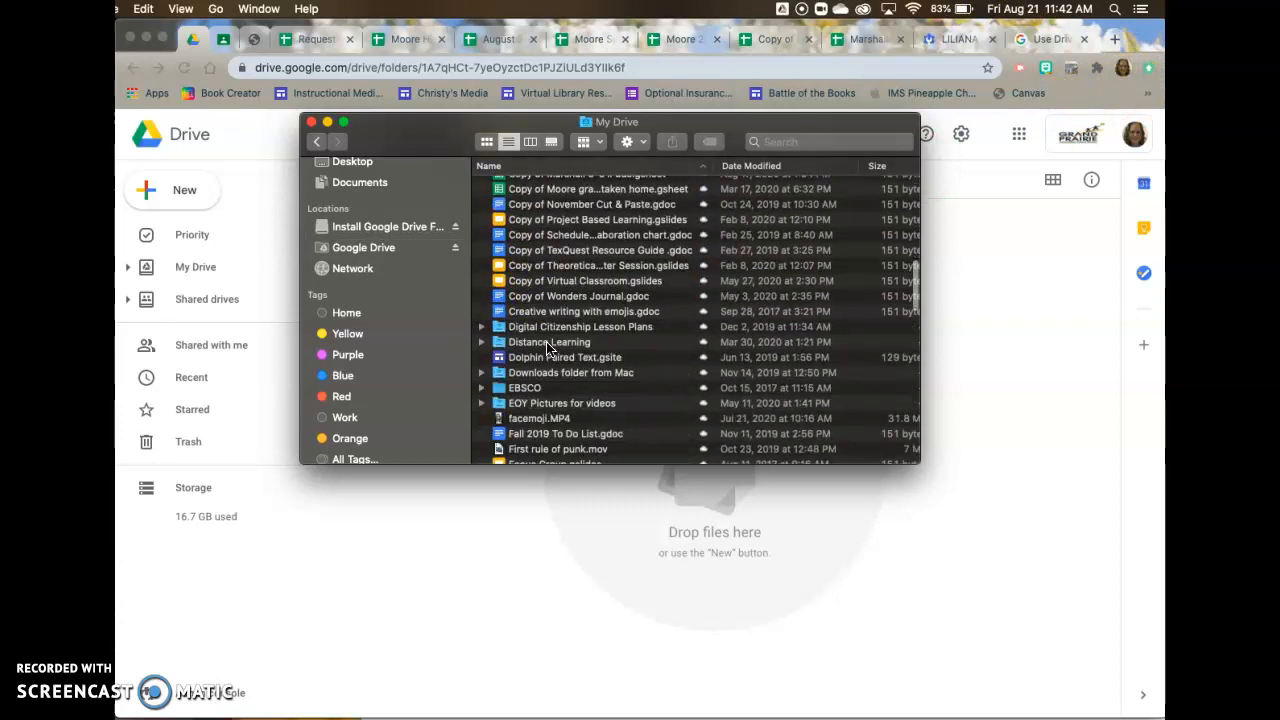
scroll(548, 348, down, 15)
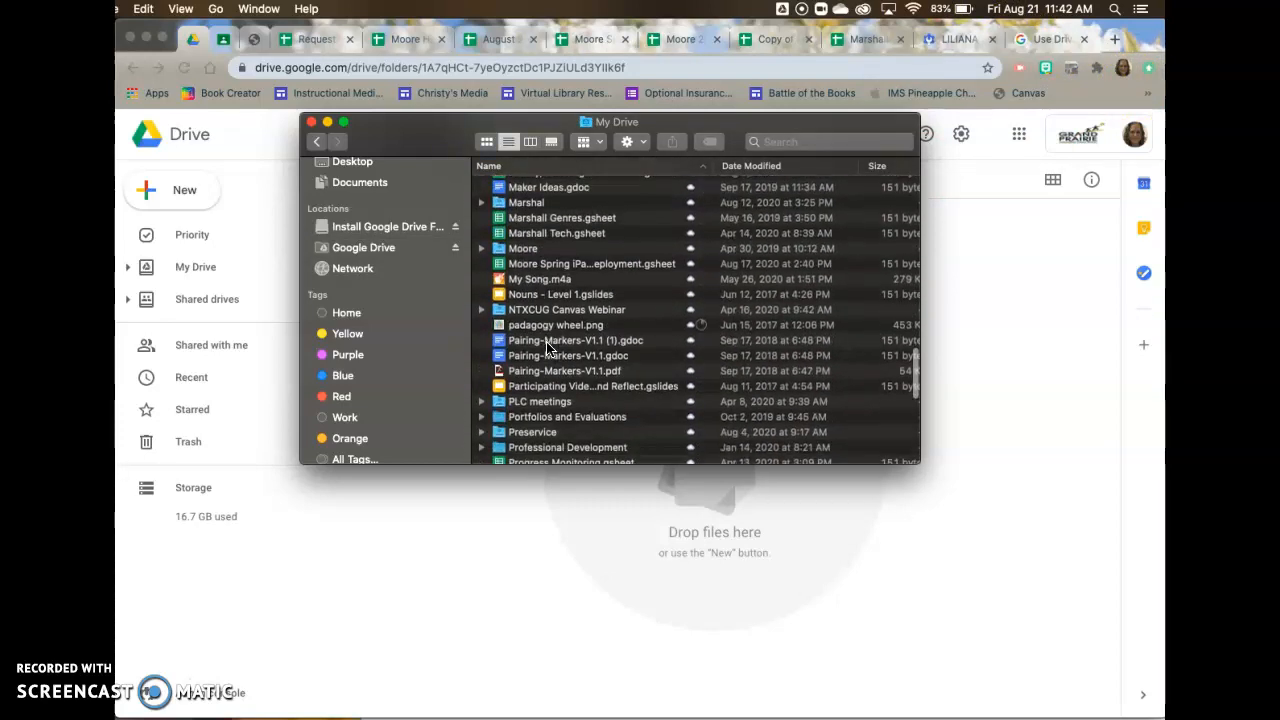
scroll(548, 348, down, 10)
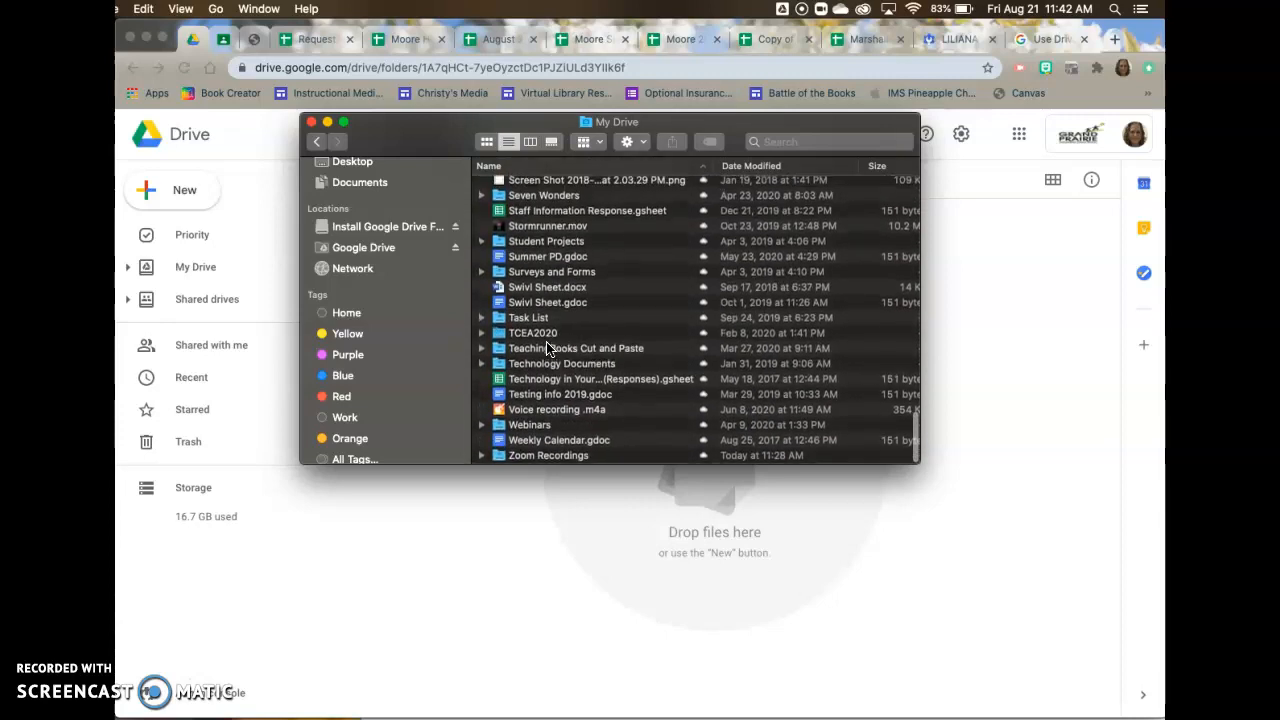
click(520, 457)
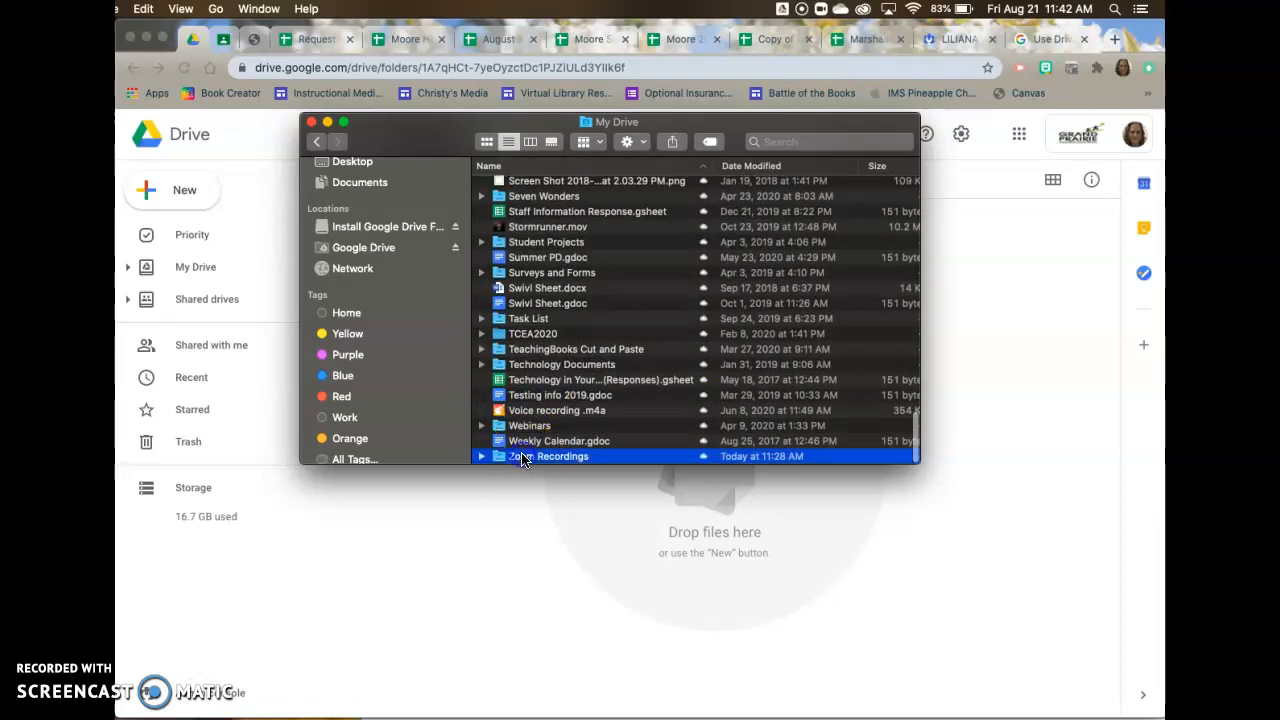
double_click(521, 457)
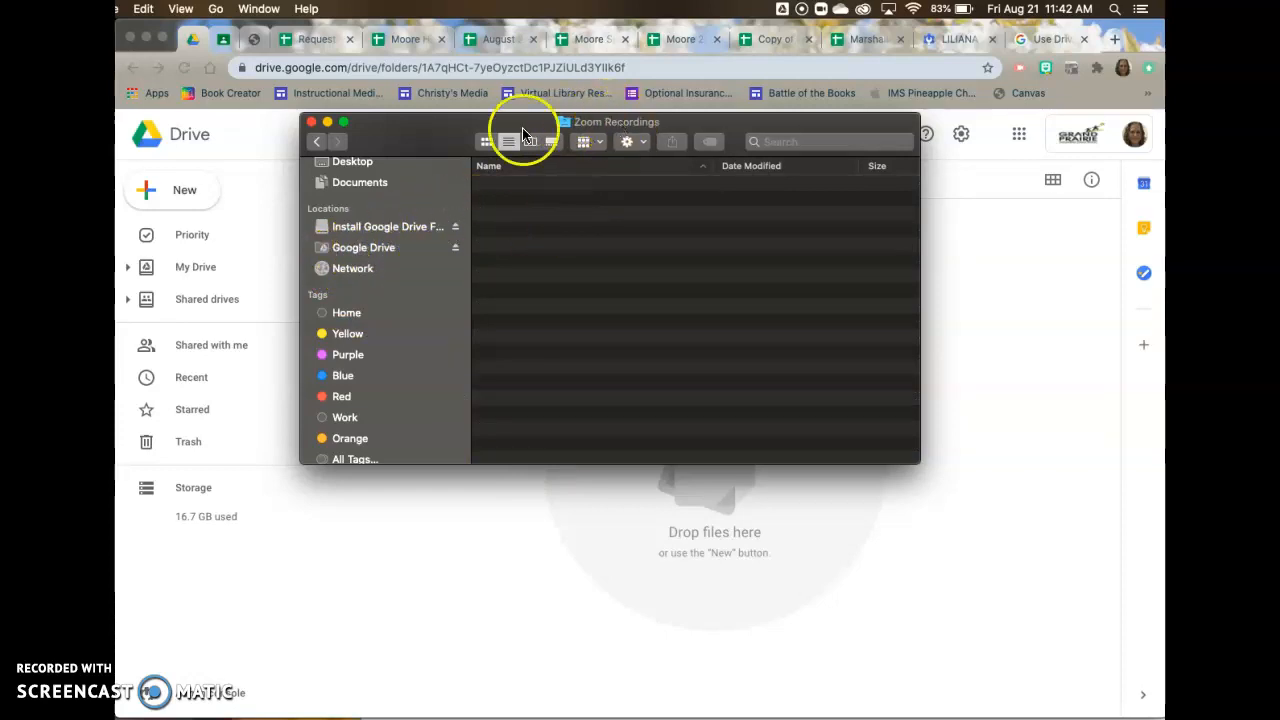
click(313, 122)
Switch to the Zoom desktop app and dismiss the incoming e-mail notification.
click(438, 491)
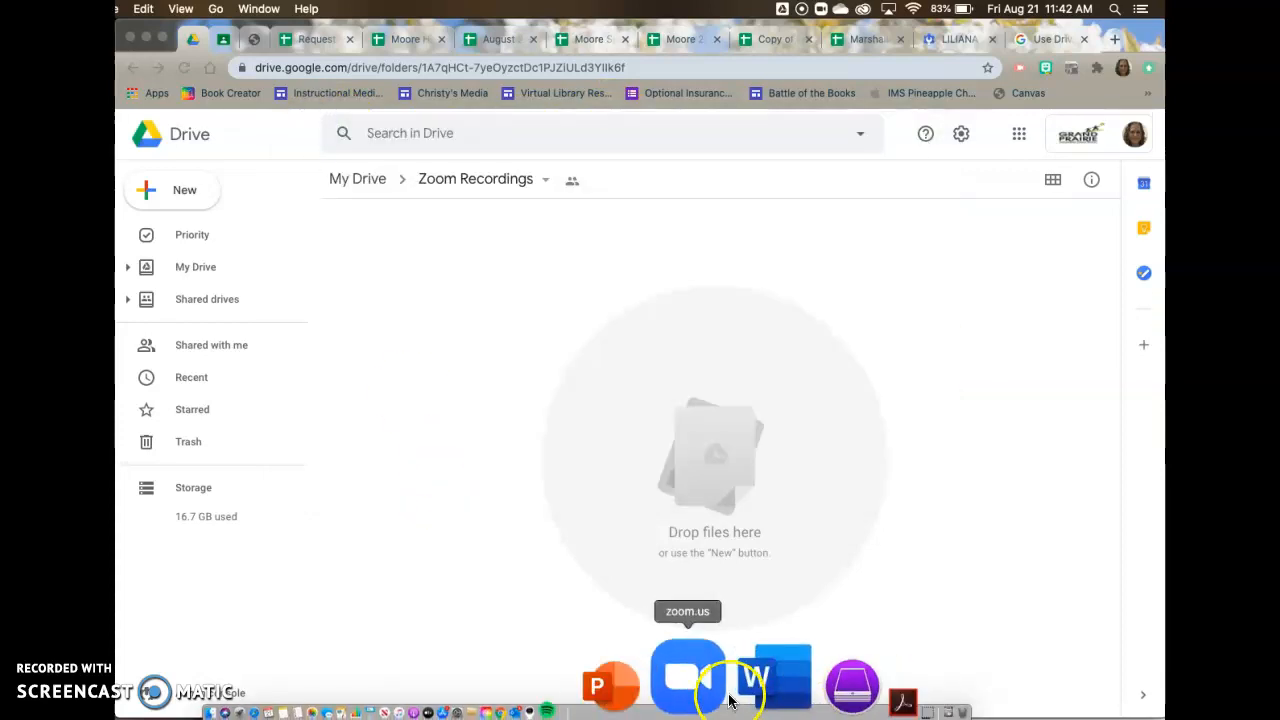
click(723, 692)
drag(157, 86, 492, 128)
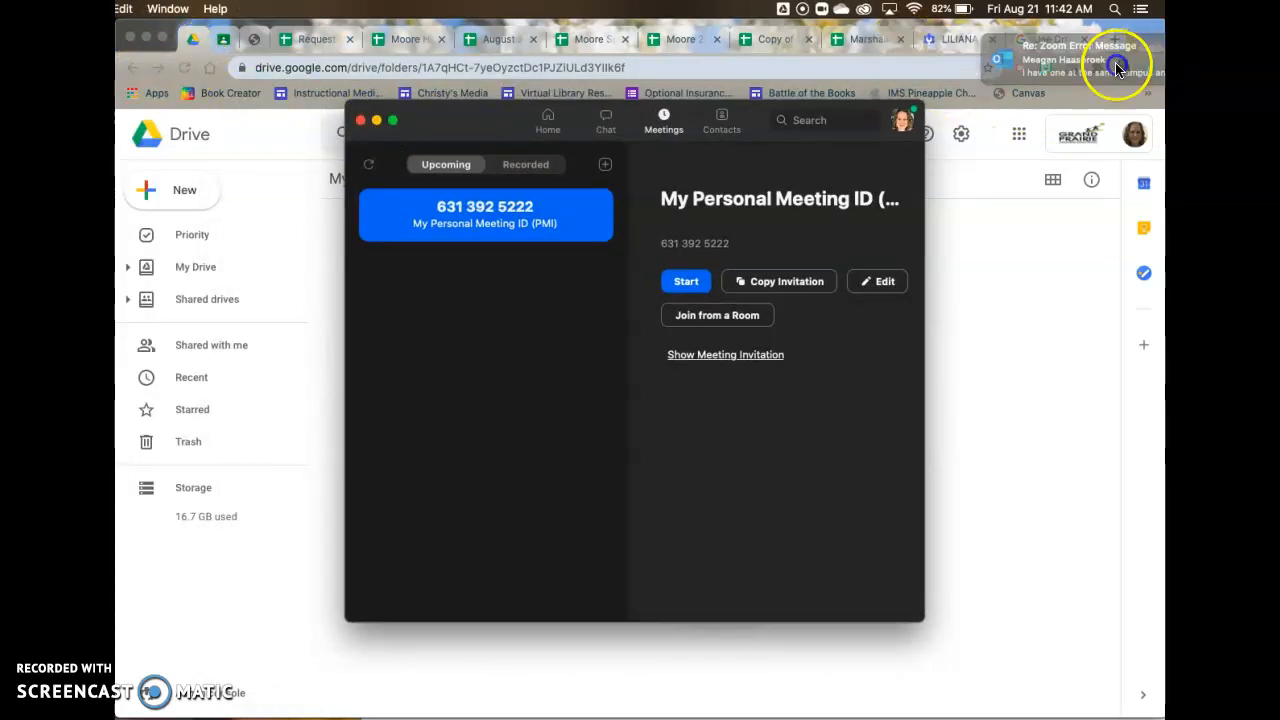
click(1150, 67)
click(789, 591)
click(718, 675)
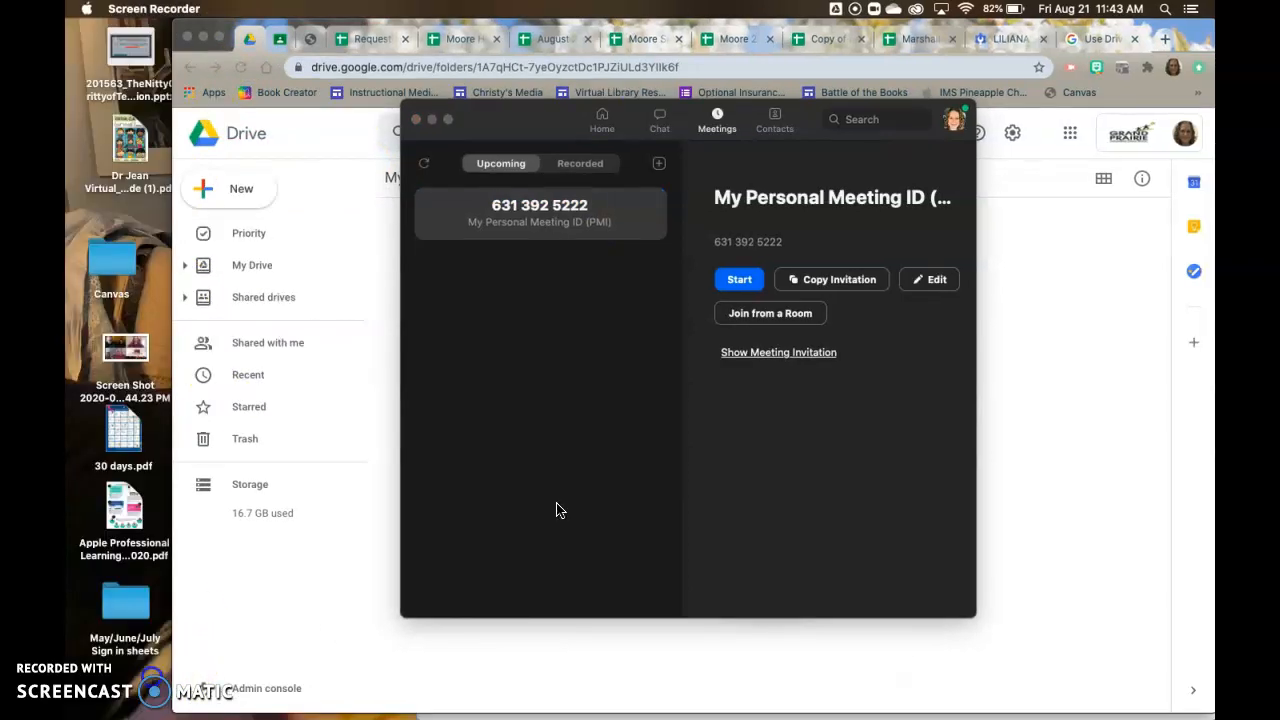
click(502, 509)
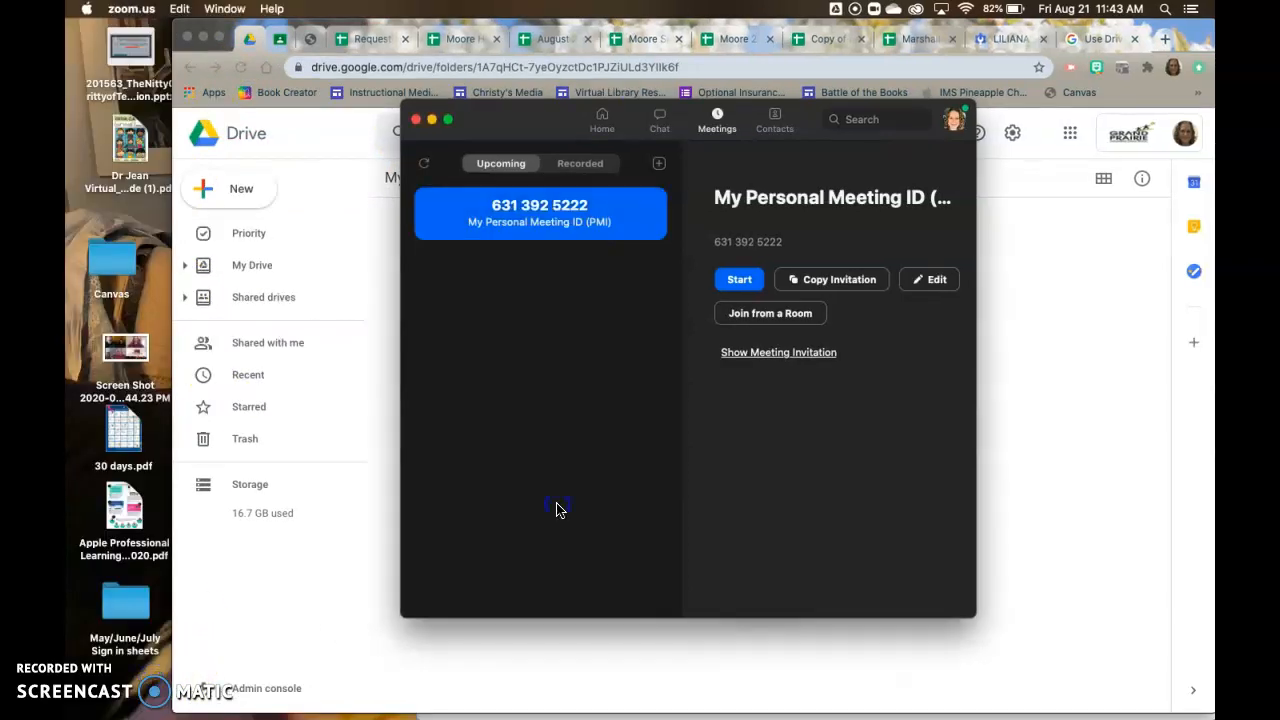
Open Zoom's preferences and display the Recording settings.
click(130, 9)
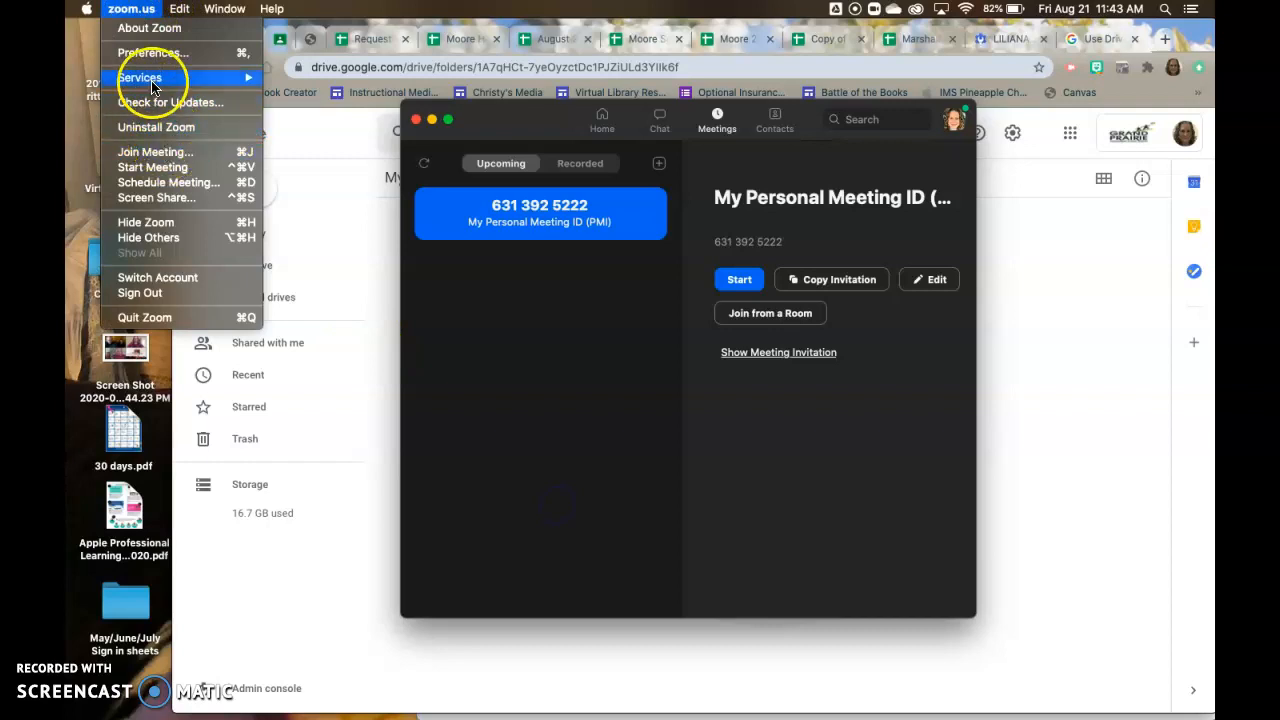
click(157, 55)
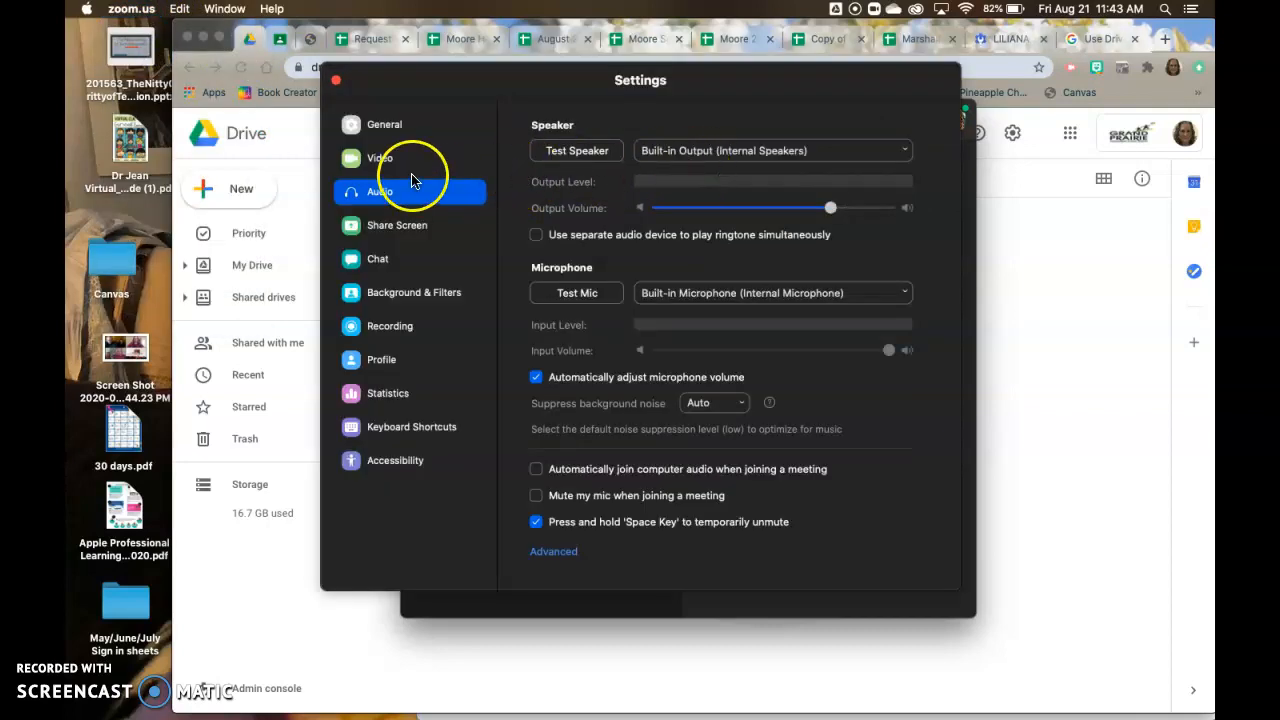
click(390, 325)
click(391, 333)
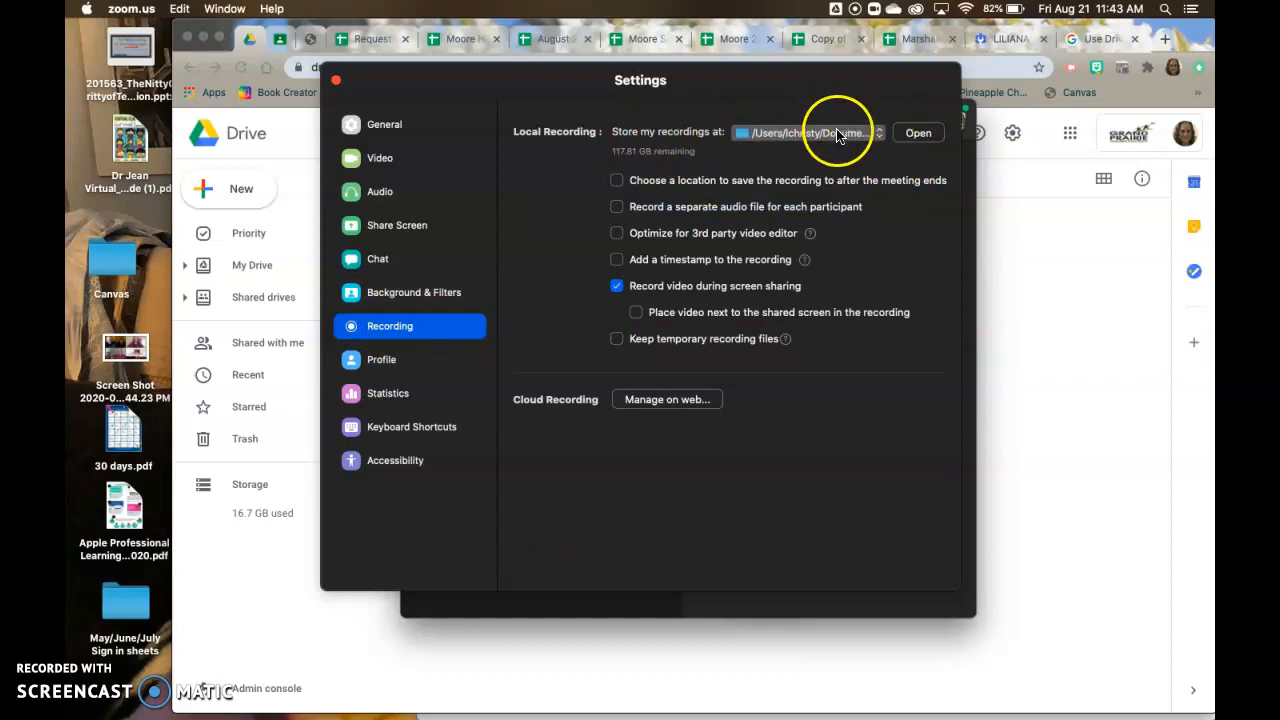
Start choosing a new storage location for Zoom's local recordings and dismiss the incoming e-mail notification.
click(876, 137)
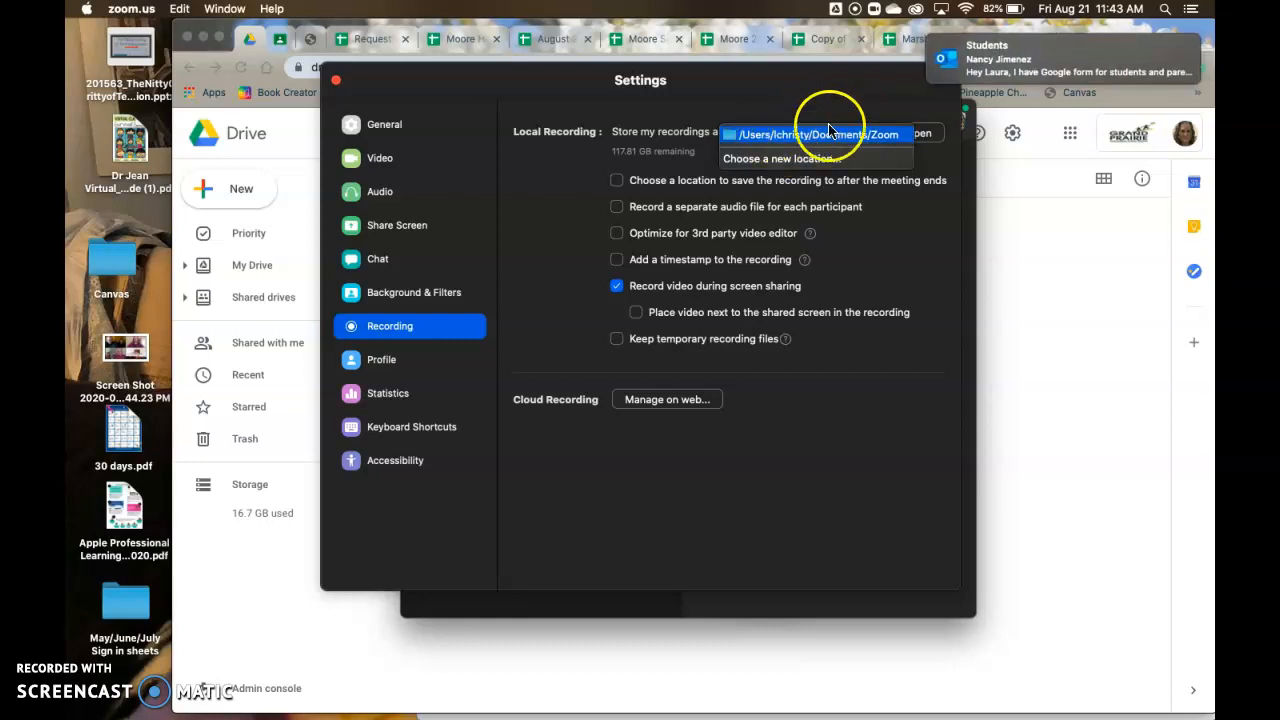
drag(986, 57, 1107, 55)
click(853, 143)
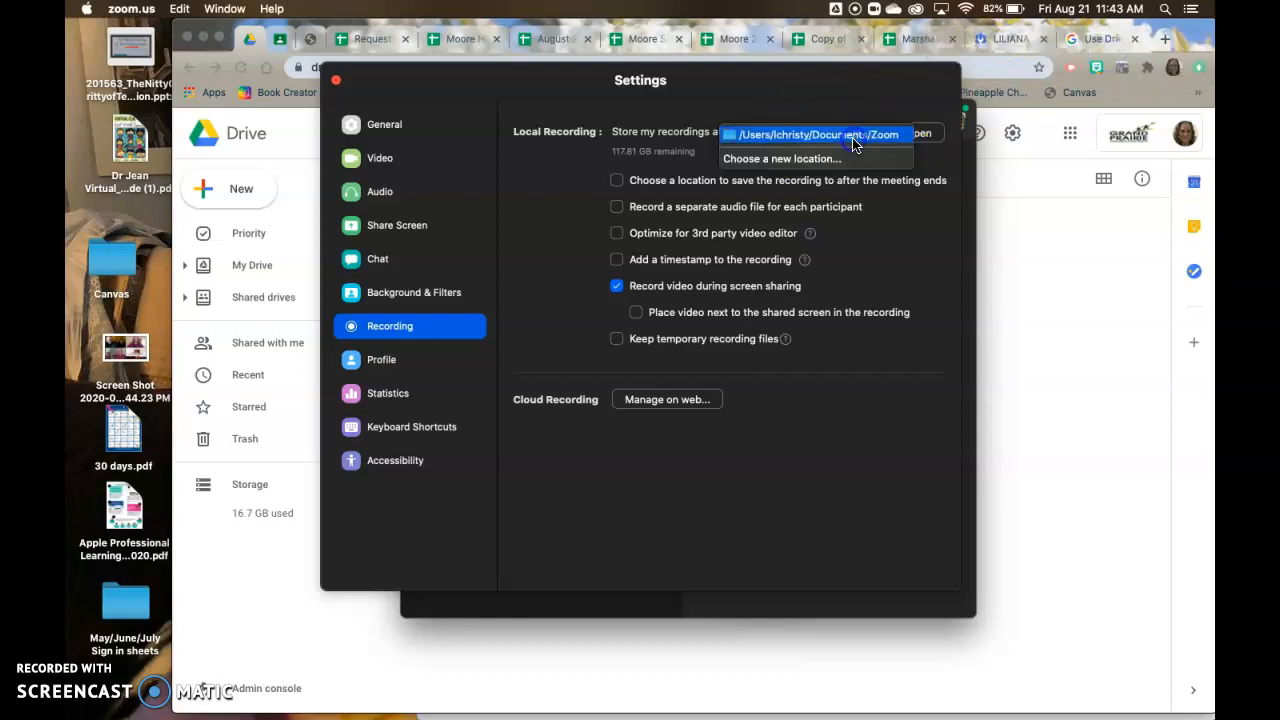
click(840, 163)
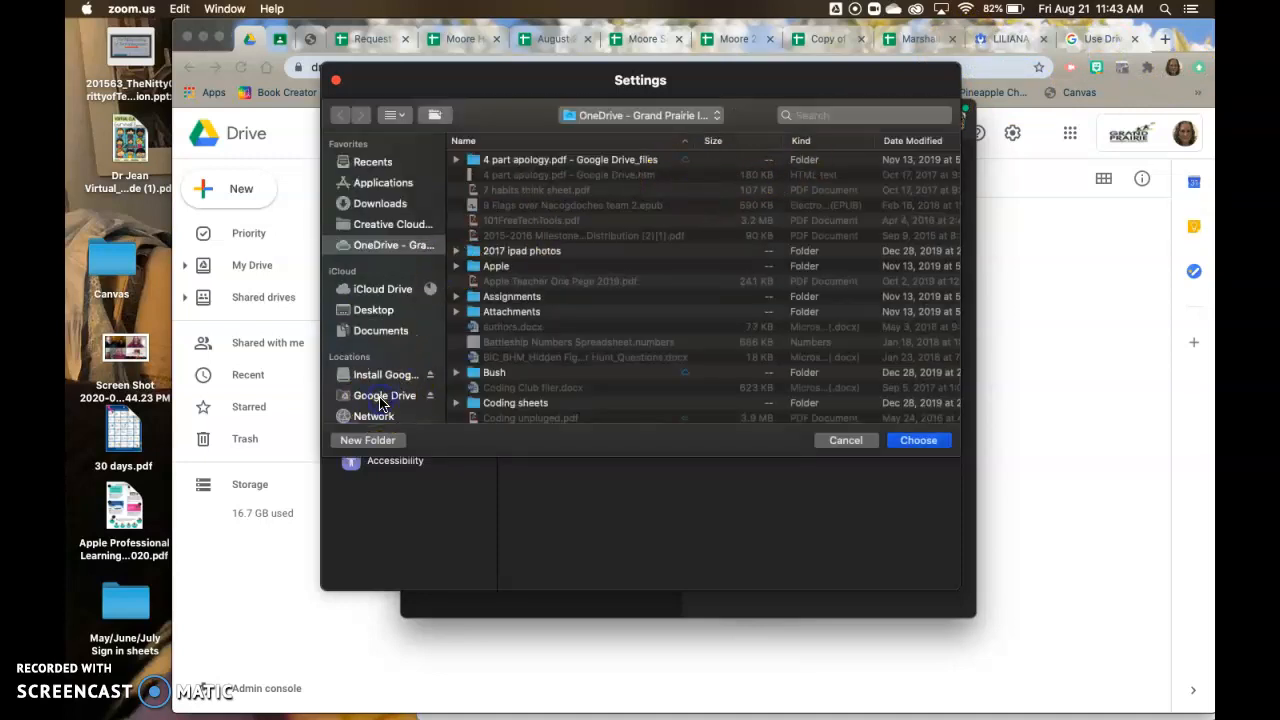
Set Zoom's local recording location to the Zoom Recordings folder in Google Drive's My Drive.
click(380, 400)
click(490, 162)
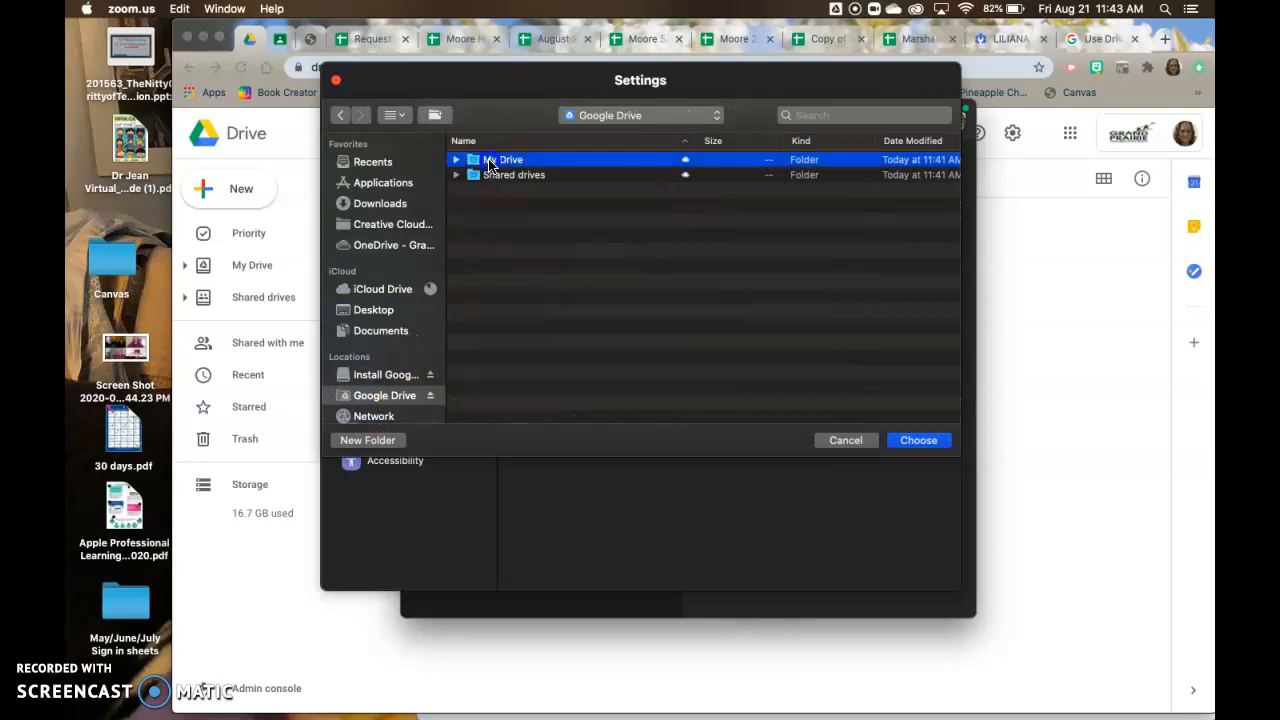
double_click(490, 162)
scroll(530, 240, down, 10)
scroll(547, 272, down, 10)
click(505, 417)
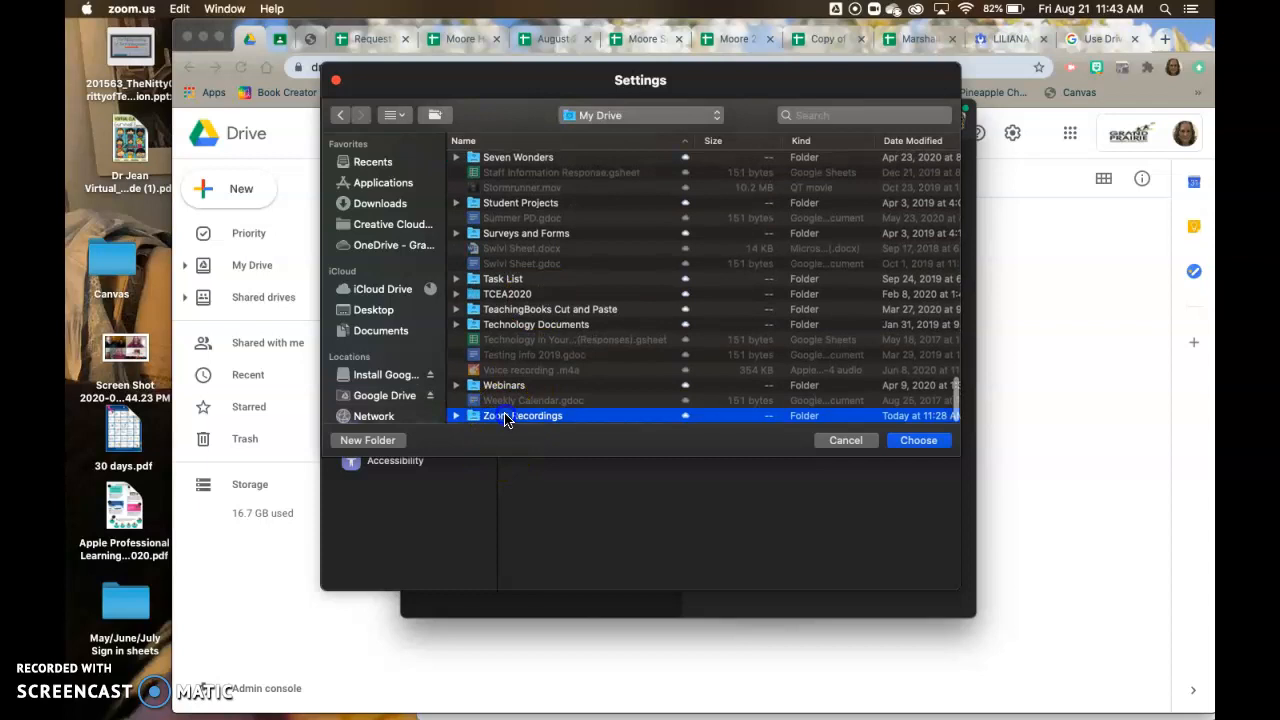
double_click(505, 417)
click(918, 443)
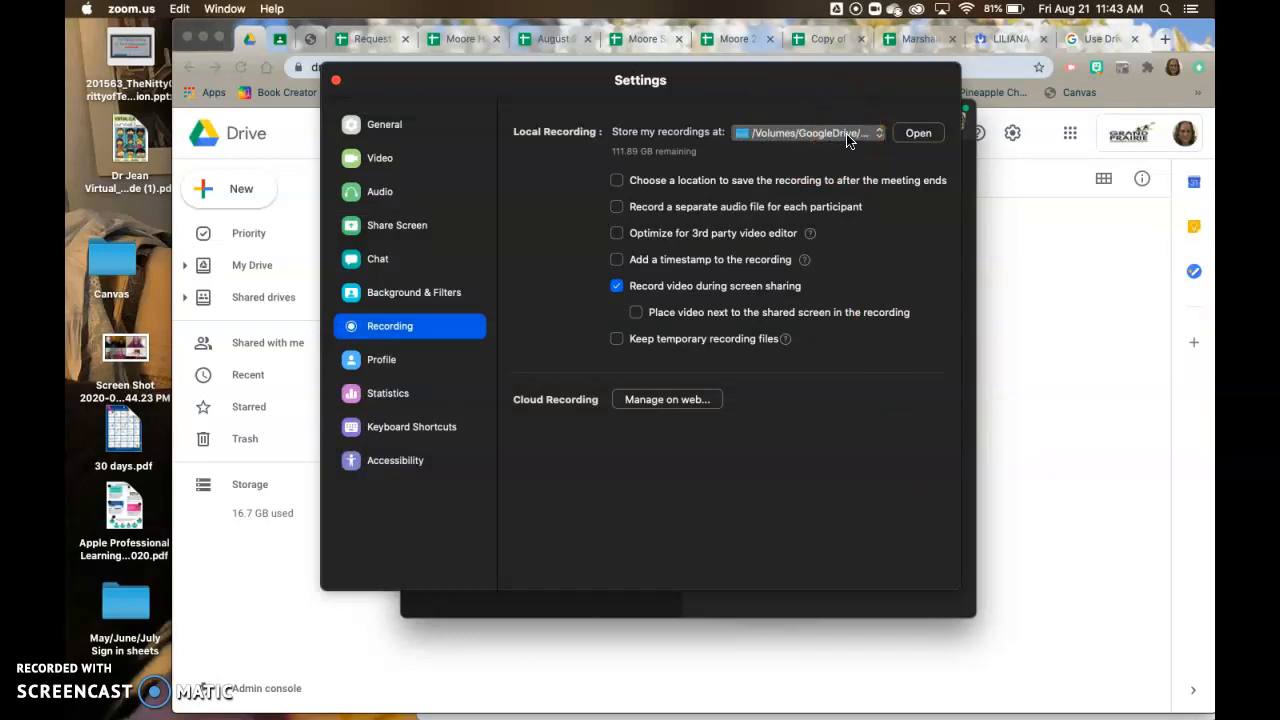
Review the local recording location in the Recording settings, and close Zoom's Settings and main windows.
click(421, 339)
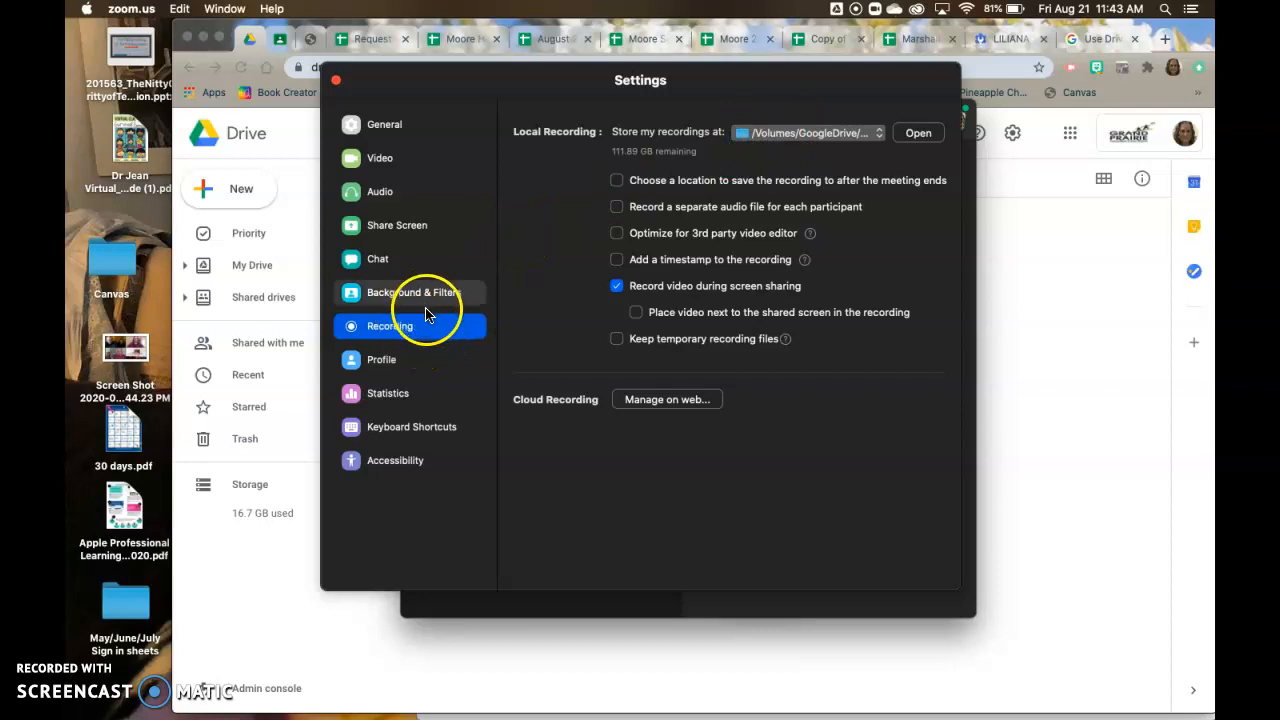
click(801, 139)
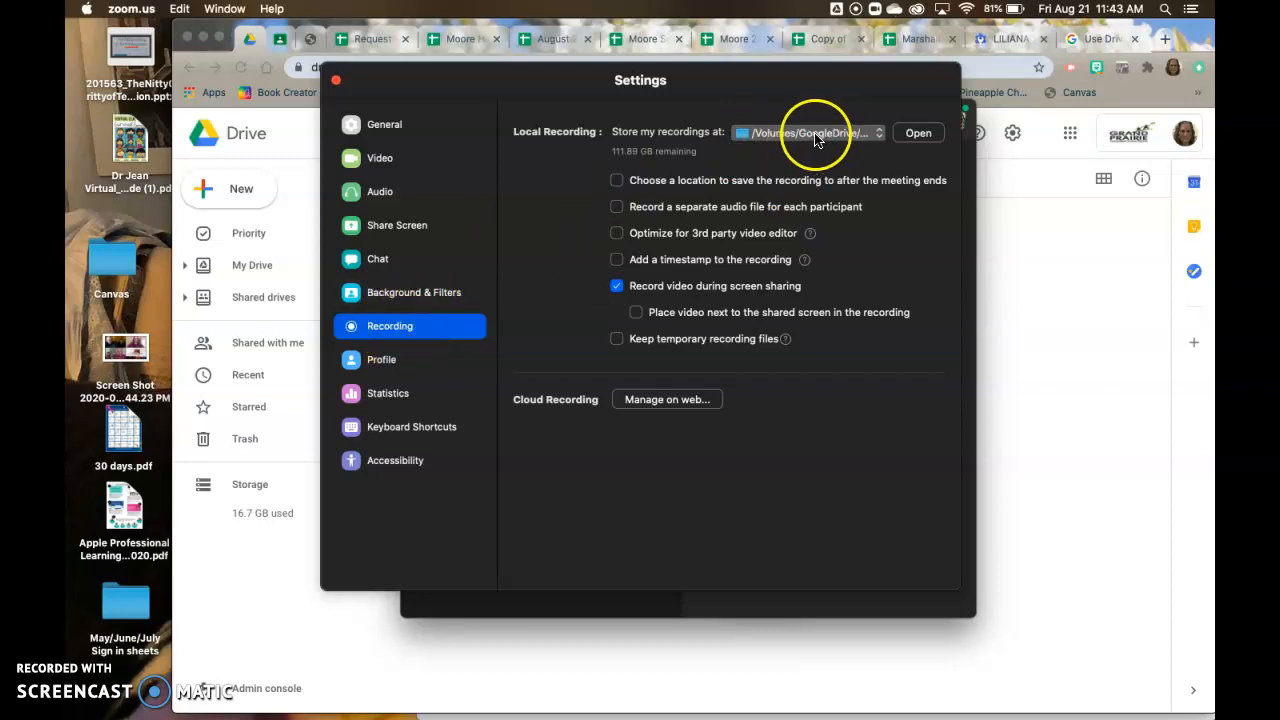
click(333, 83)
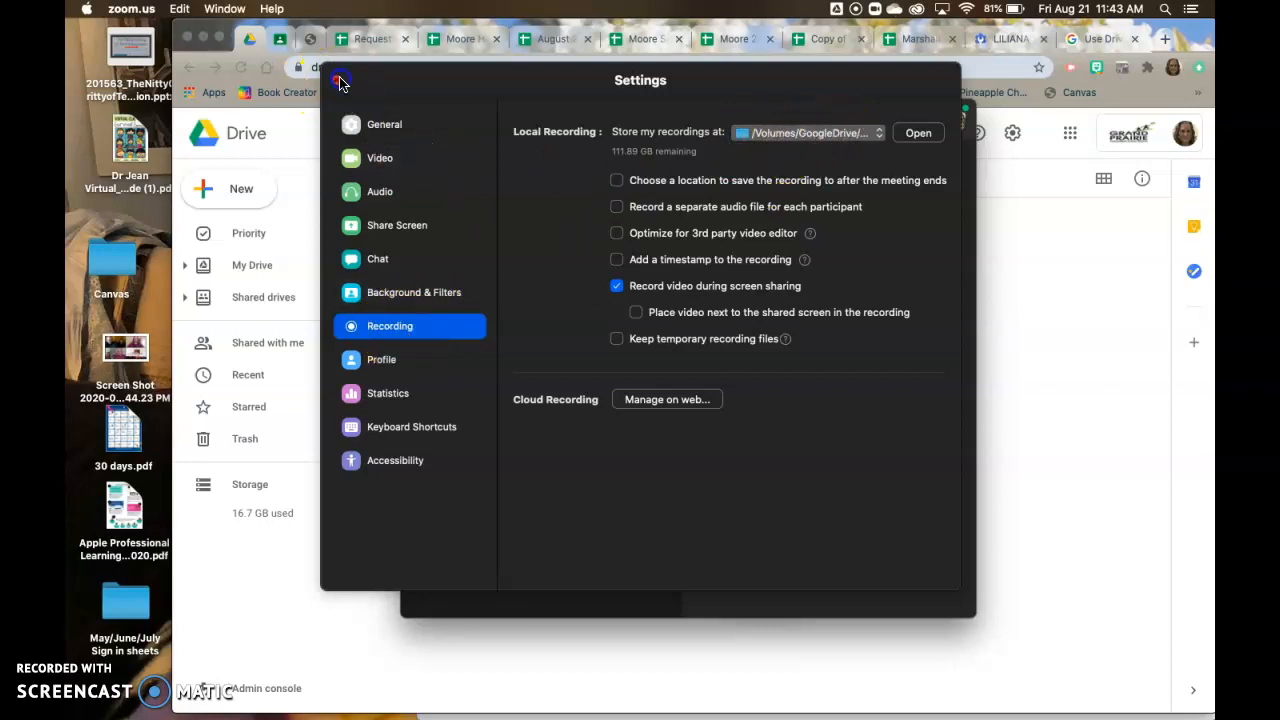
click(417, 119)
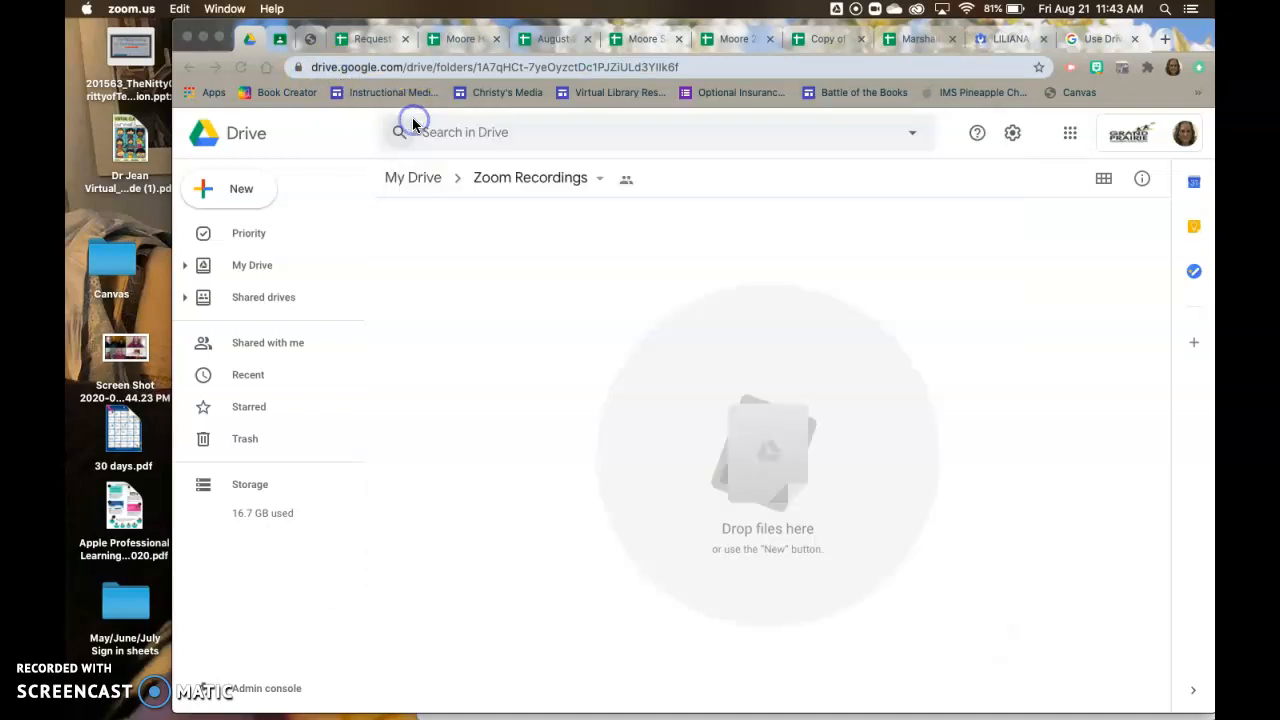
Switch to Chrome to view the Zoom Recordings folder in Google Drive, and switch to Finder.
click(515, 178)
click(515, 178)
click(516, 180)
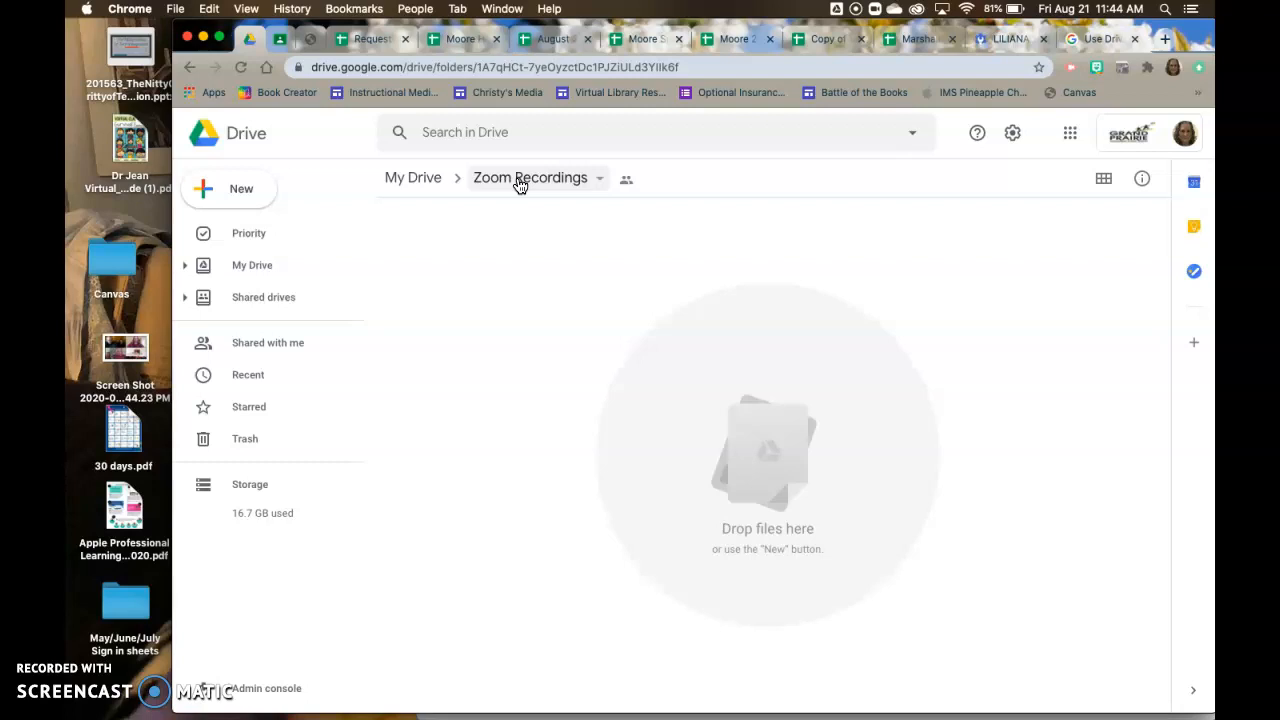
click(160, 670)
click(117, 708)
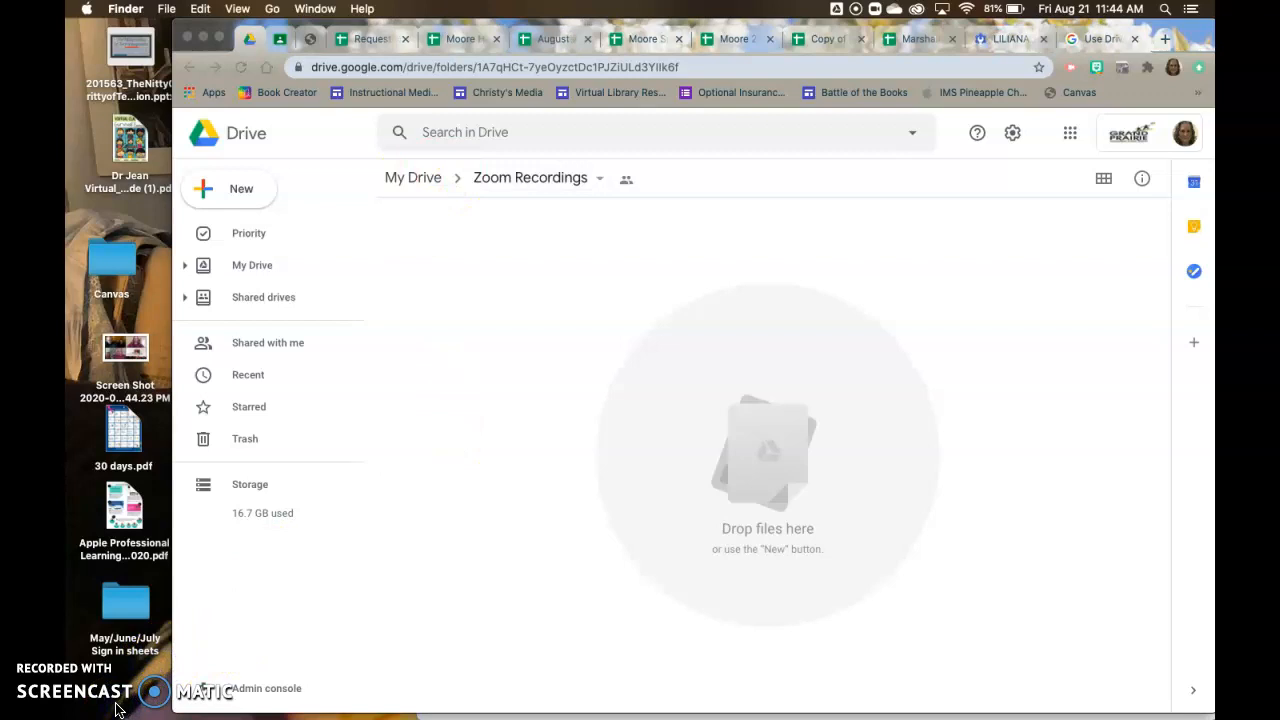